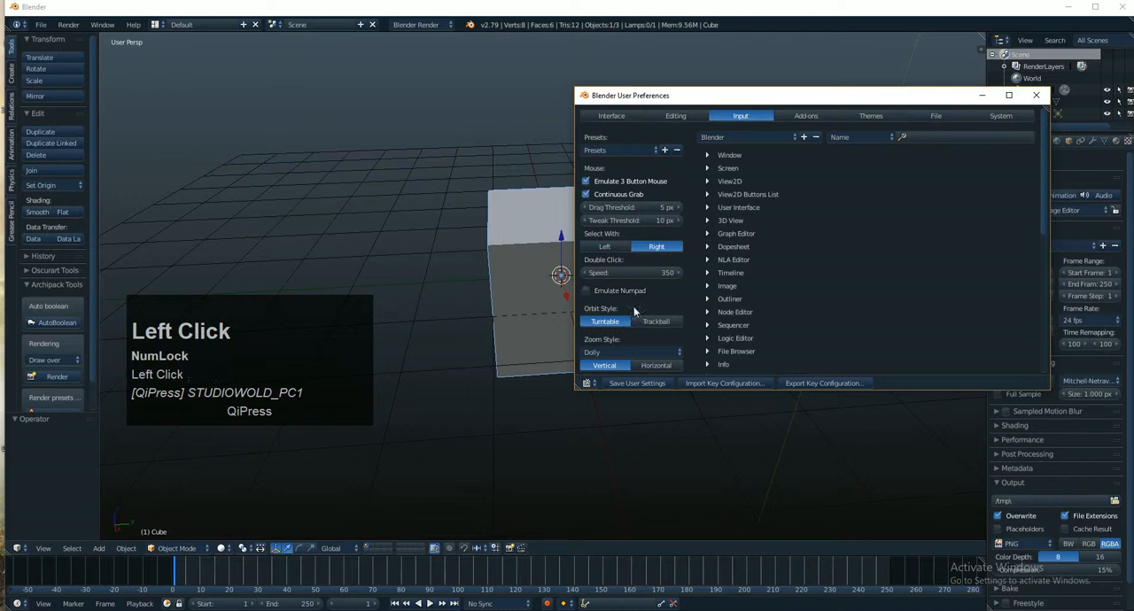
- Enable Emulate Numpad in the input preferences, keeping the preferences window over the 3D view
drag(700, 95, 646, 86)
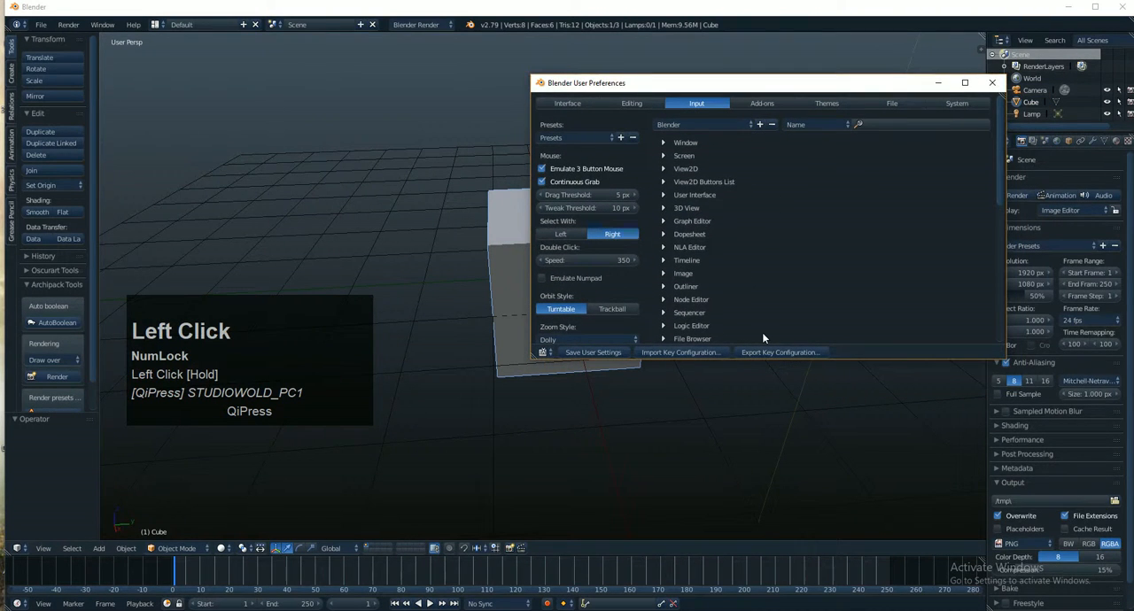
drag(709, 90, 693, 103)
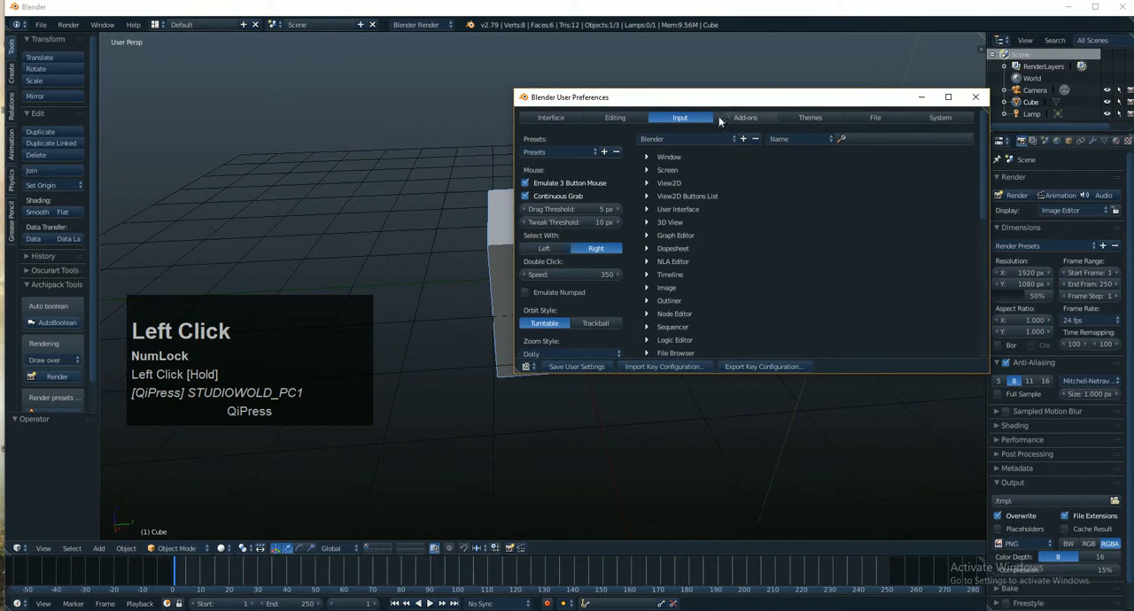
drag(711, 102, 704, 99)
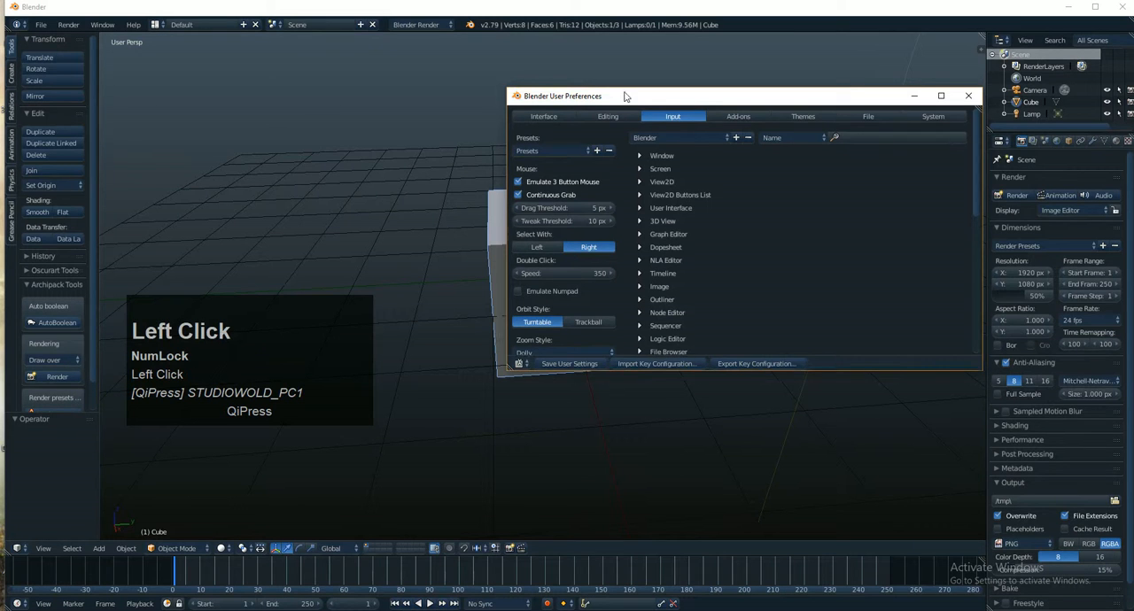
drag(626, 97, 652, 79)
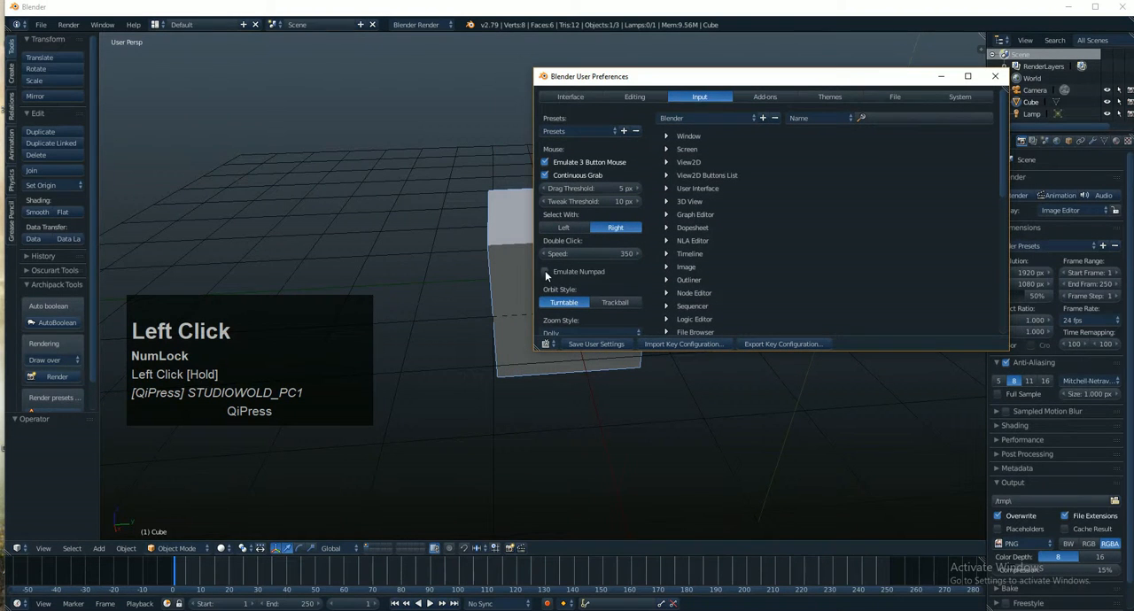
click(544, 271)
drag(685, 84, 623, 119)
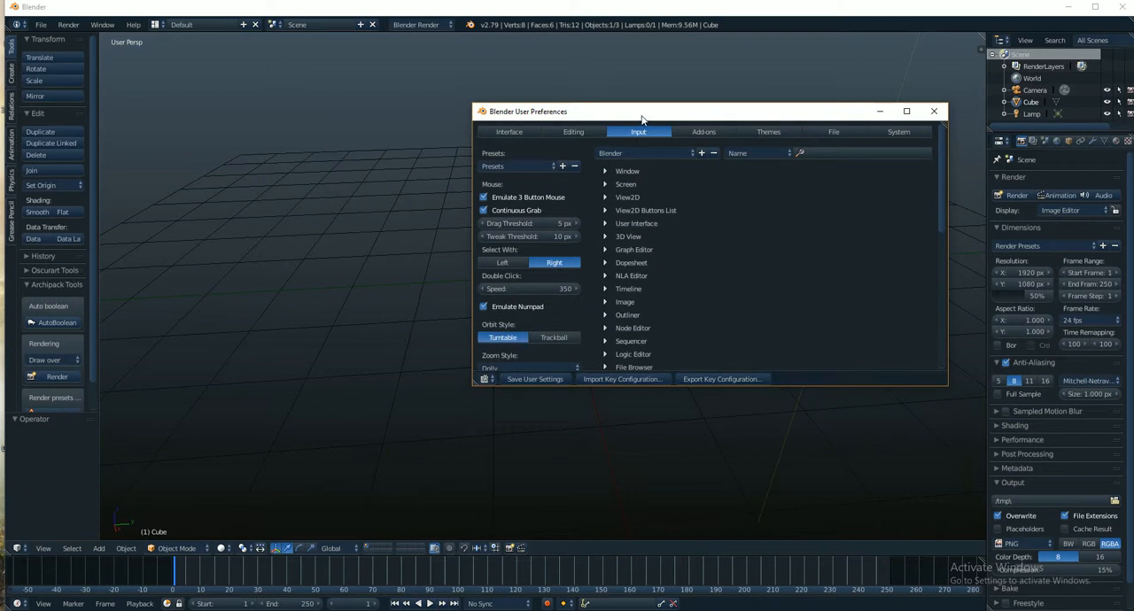
drag(640, 117, 635, 113)
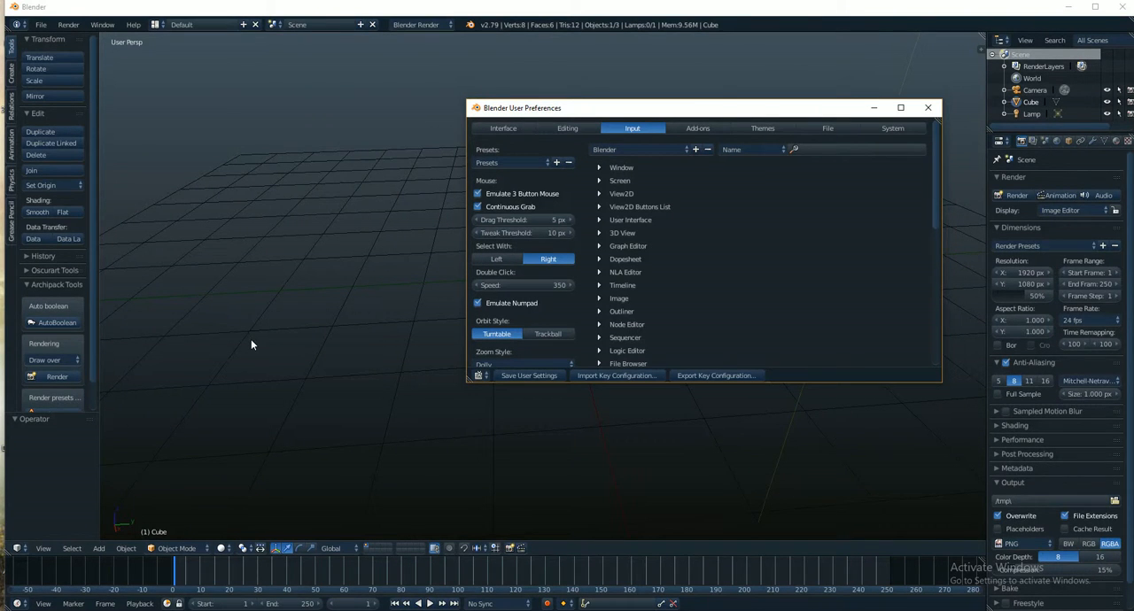
key(1)
key(2)
key(3)
key(4)
key(5)
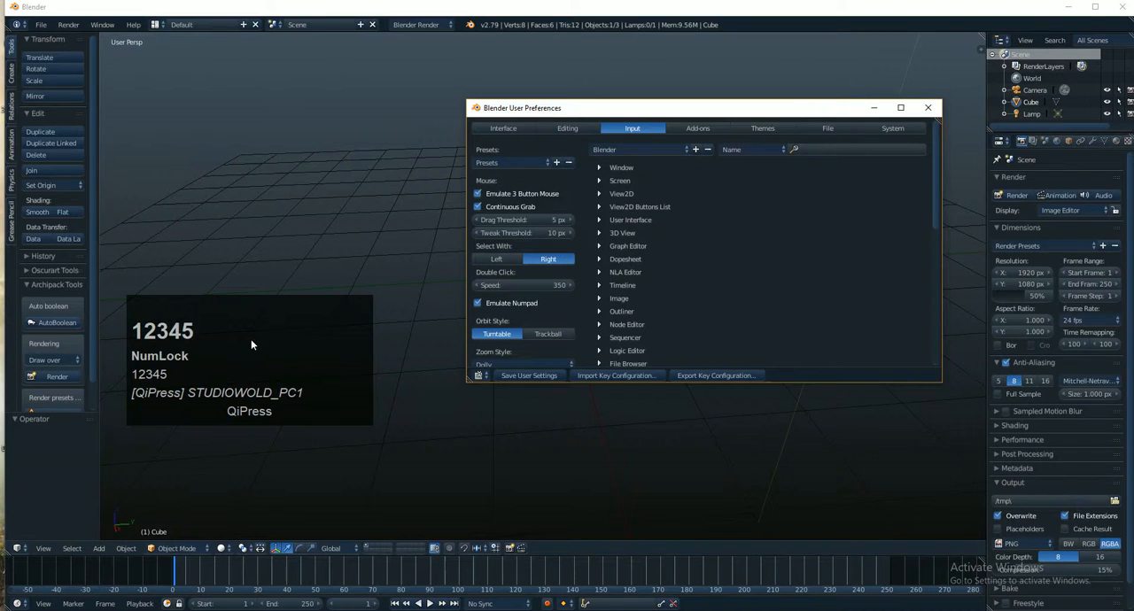
key(2)
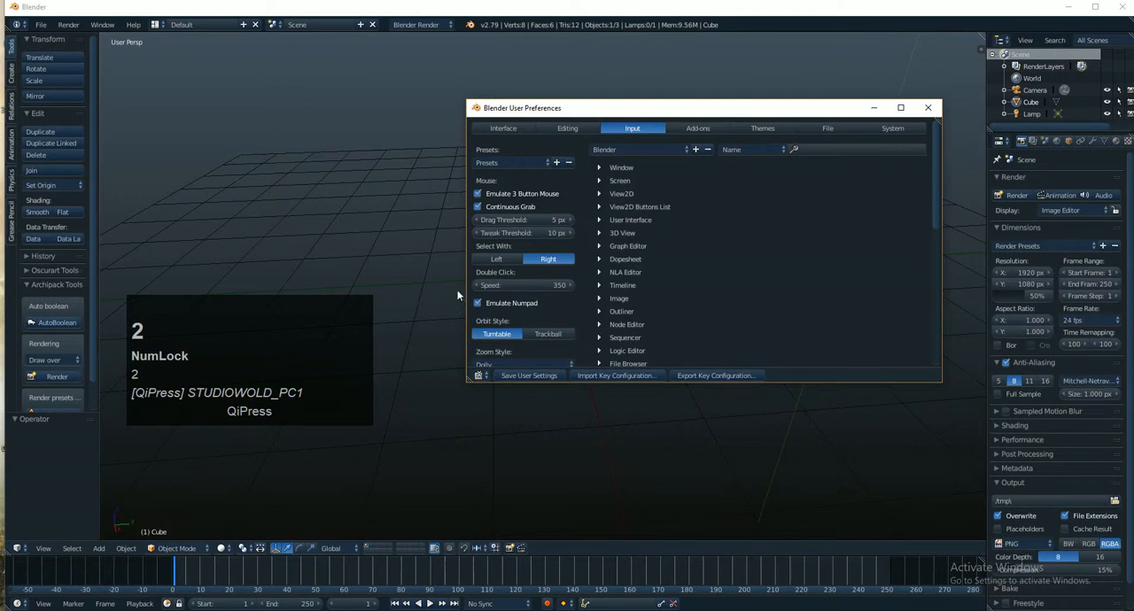
- Move the User Preferences window away so the 3D viewport is uncovered
drag(630, 111, 1132, 241)
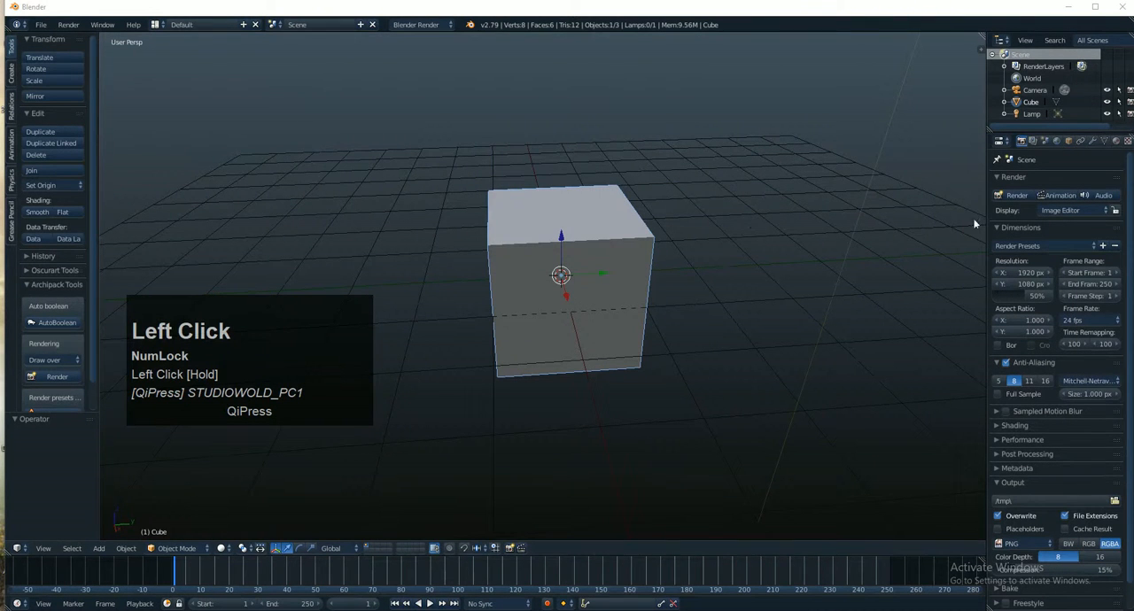
click(704, 113)
scroll(685, 296, down, 3)
alt+shift+drag(667, 253, 594, 285)
scroll(644, 242, down, 3)
alt+drag(594, 285, 711, 246)
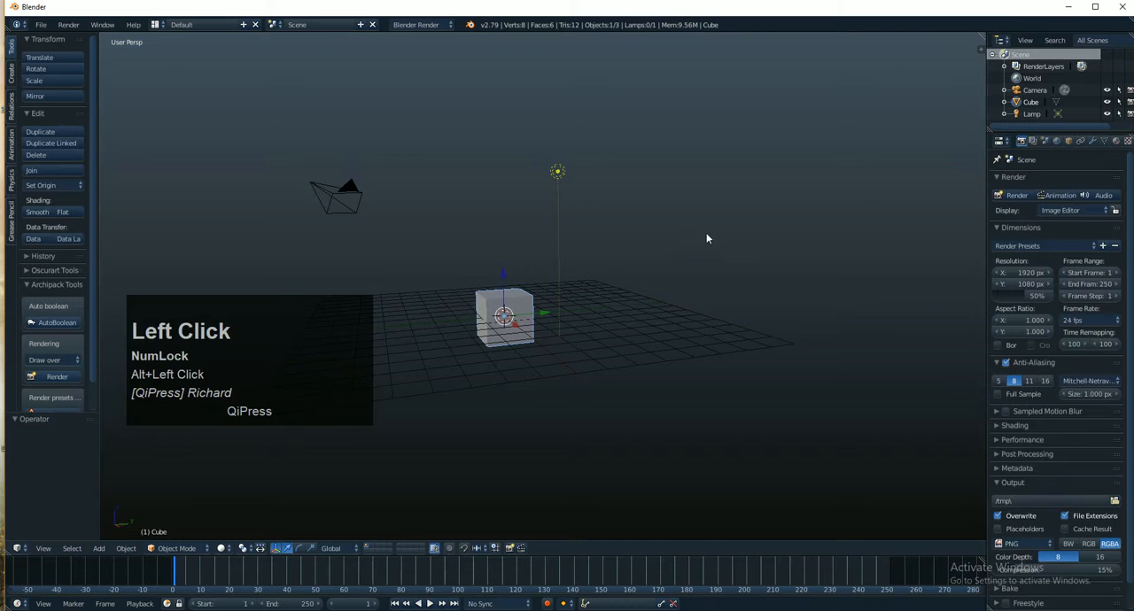
key(s)
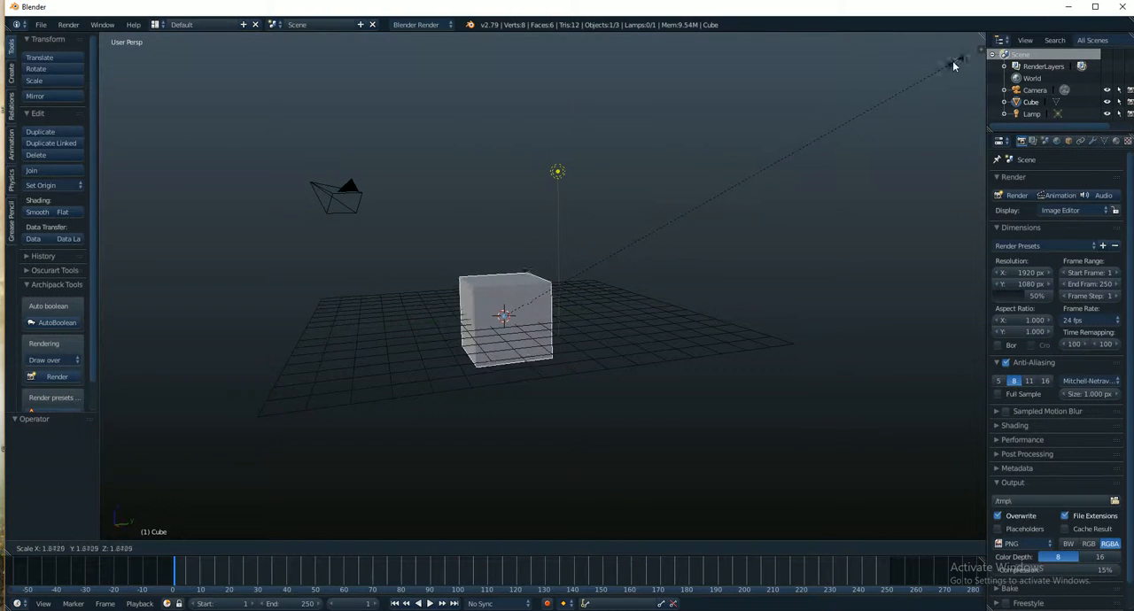
right_click(865, 115)
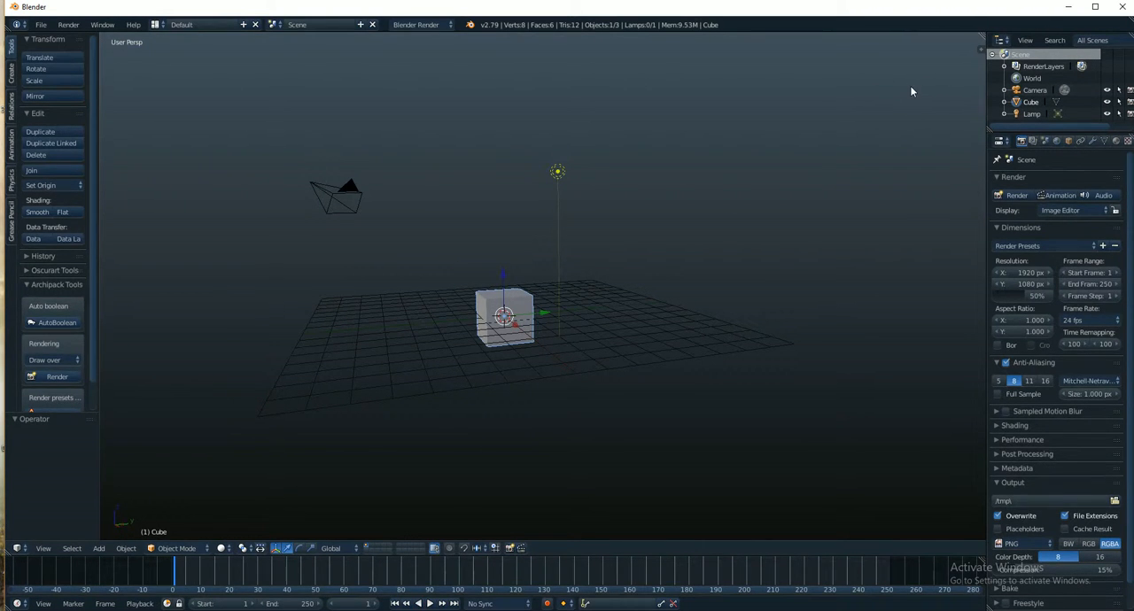
key(s)
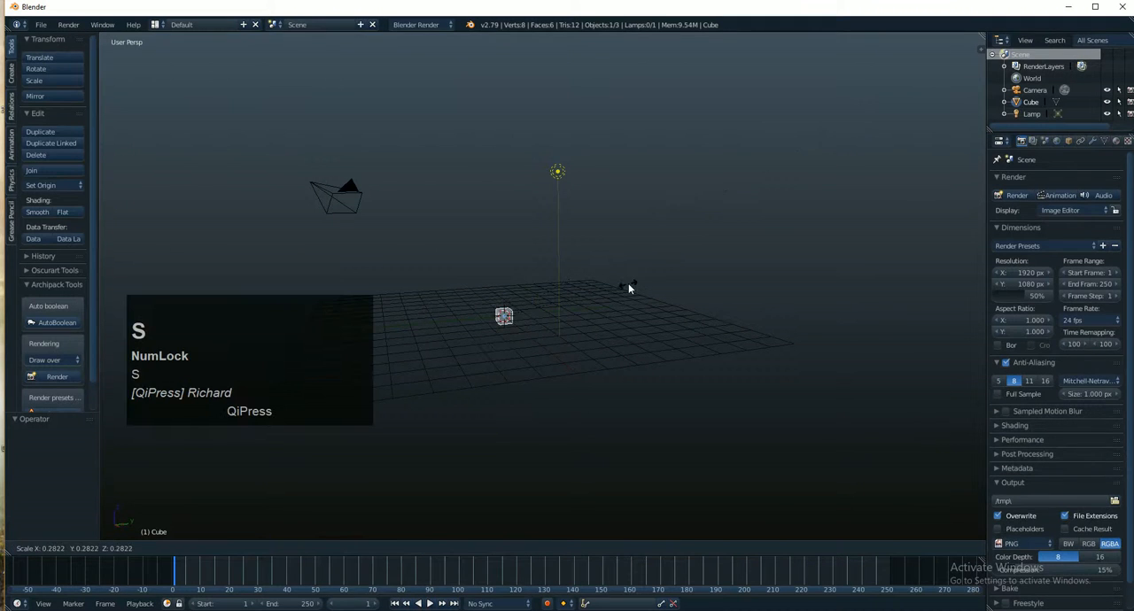
right_click(775, 162)
key(s)
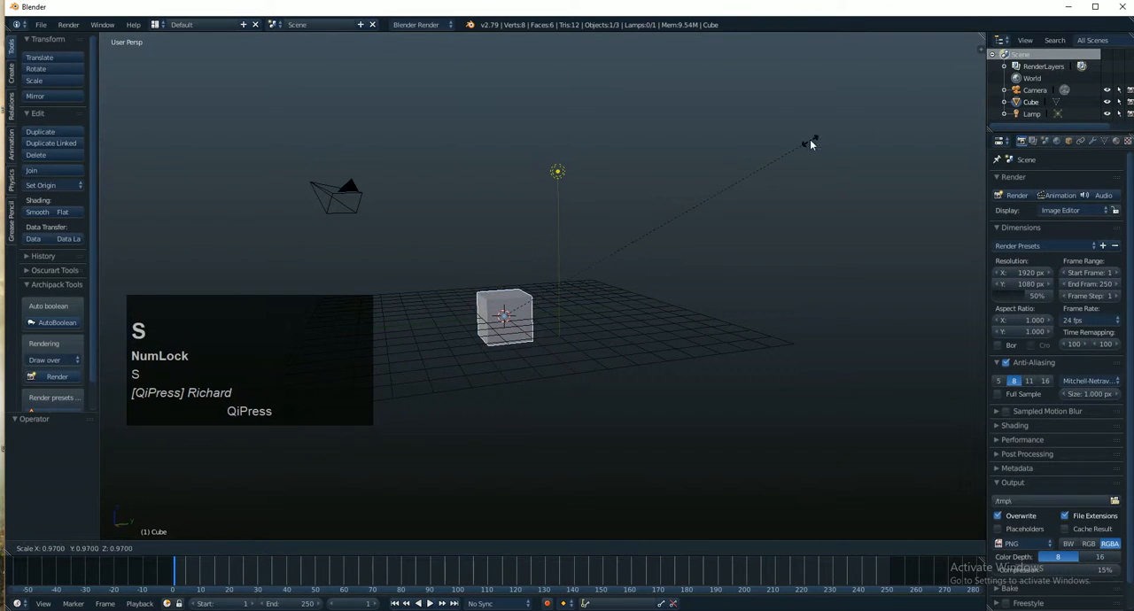
key(r)
right_click(766, 127)
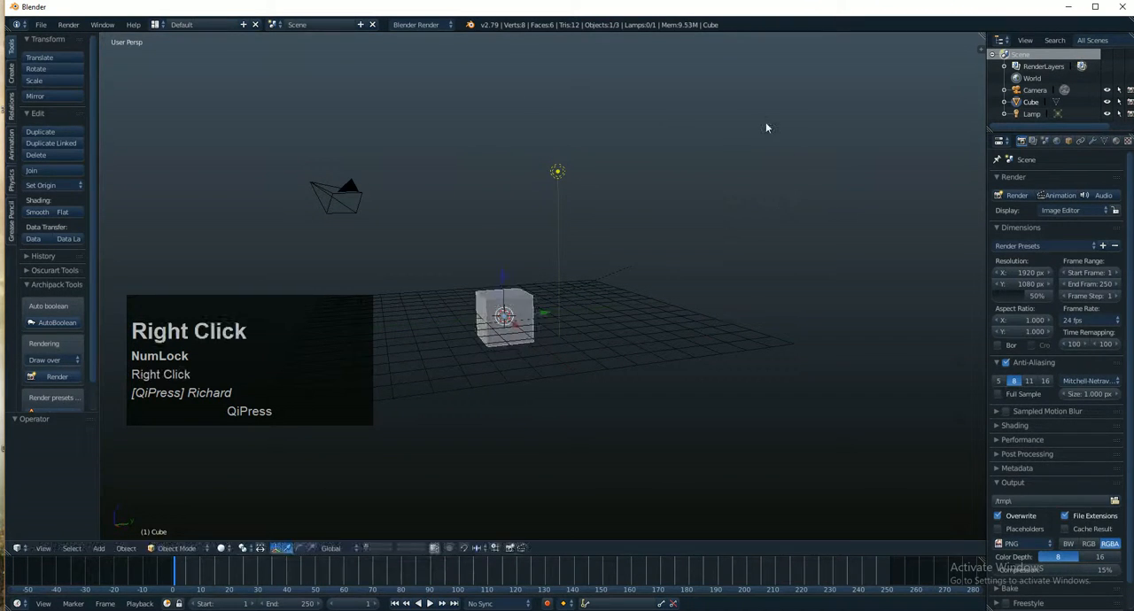
scroll(512, 340, up, 4)
scroll(585, 240, up, 4)
alt+shift+drag(504, 347, 680, 212)
key(s)
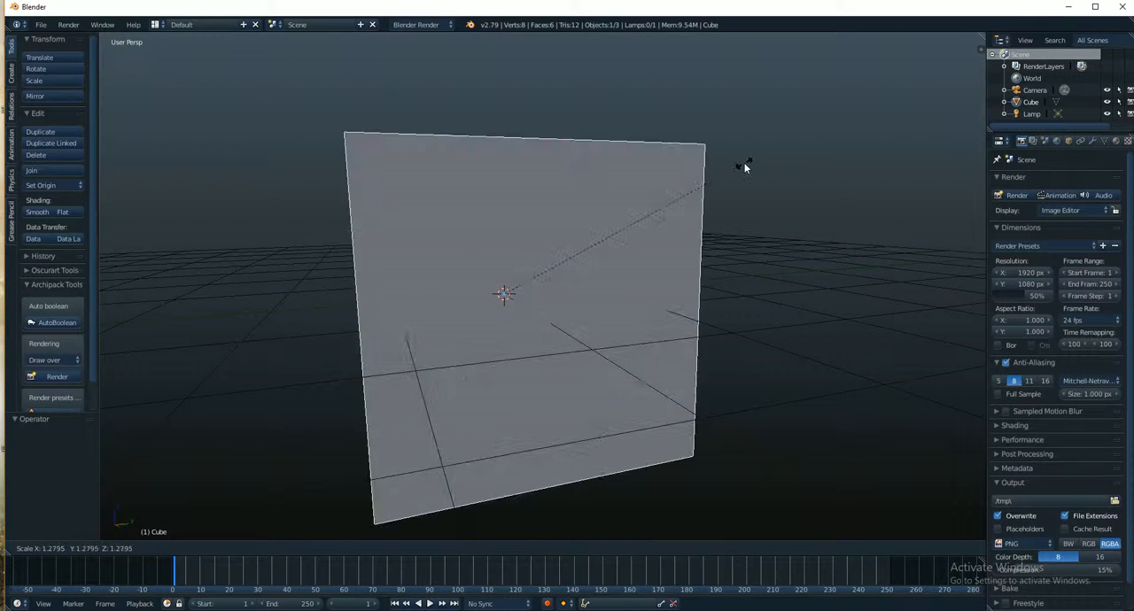
right_click(744, 168)
key(s)
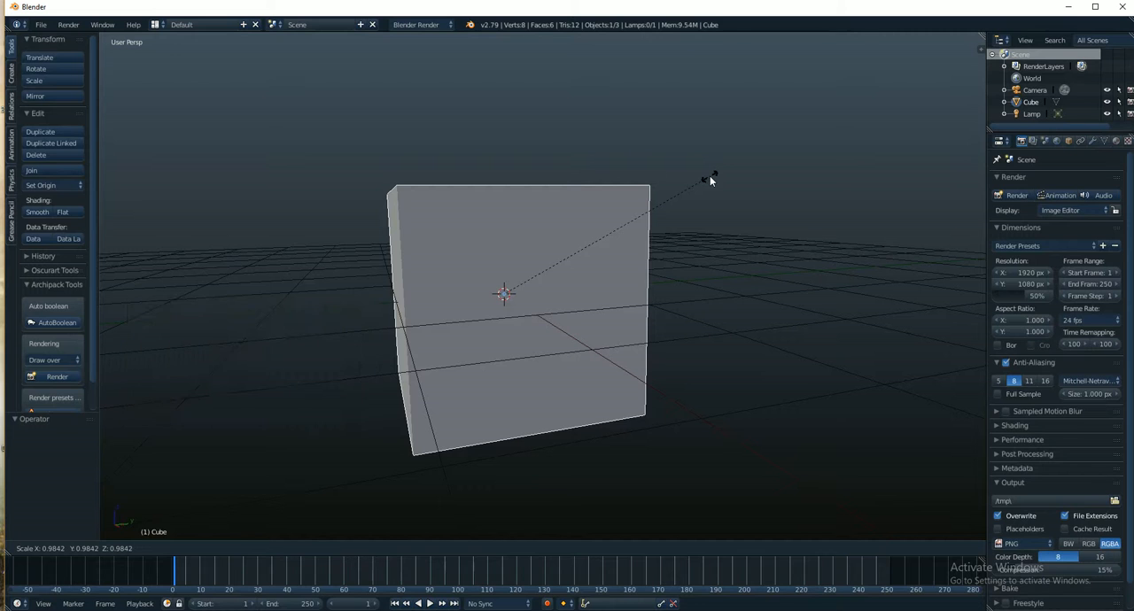
right_click(709, 175)
- Scale the default cube up uniformly by a factor of about 1.345
scroll(711, 182, down, 5)
alt+shift+drag(712, 188, 685, 217)
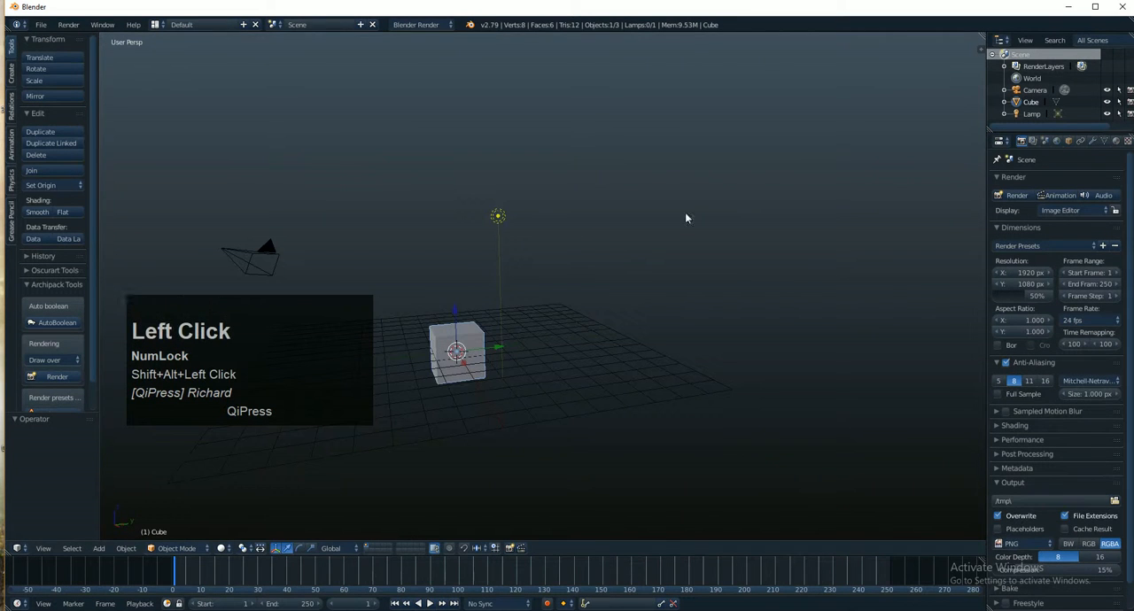
key(s)
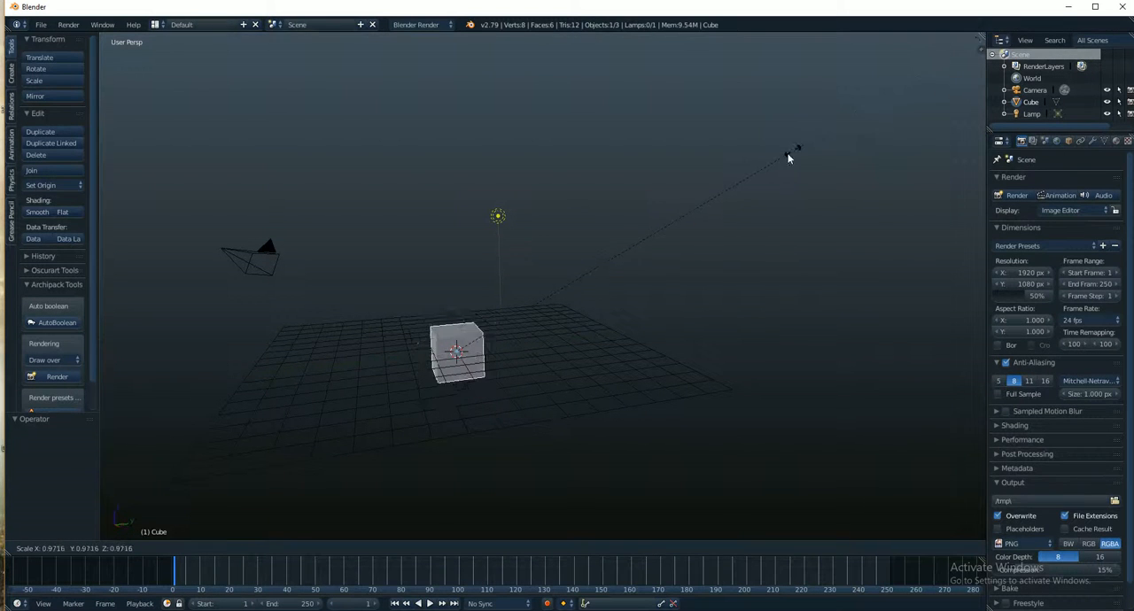
click(924, 81)
scroll(629, 256, up, 3)
alt+shift+drag(630, 256, 676, 193)
scroll(612, 230, up, 4)
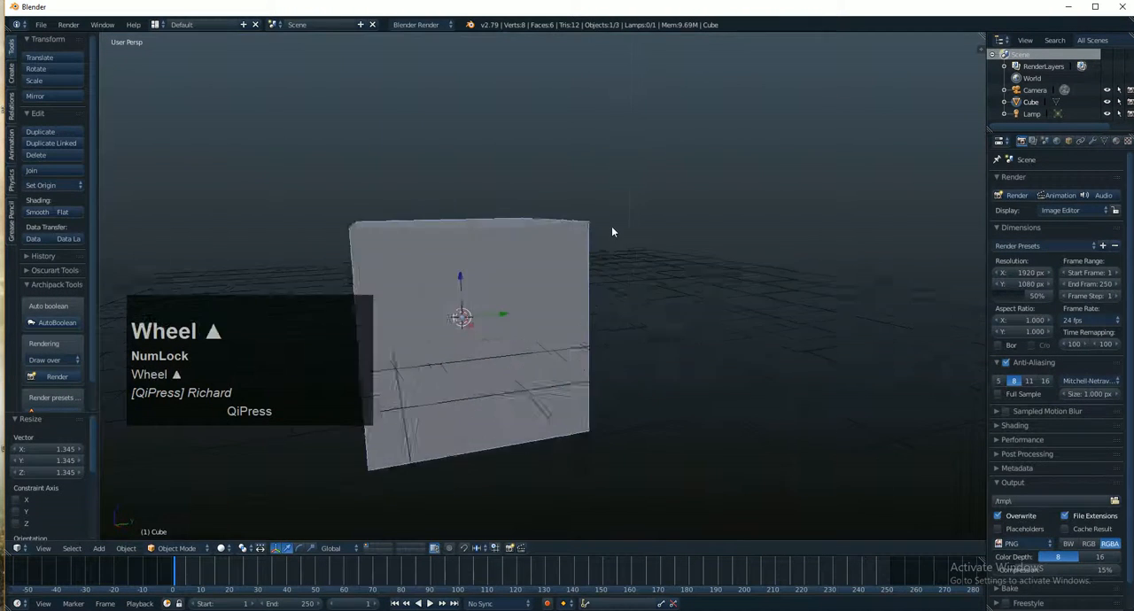
key(s)
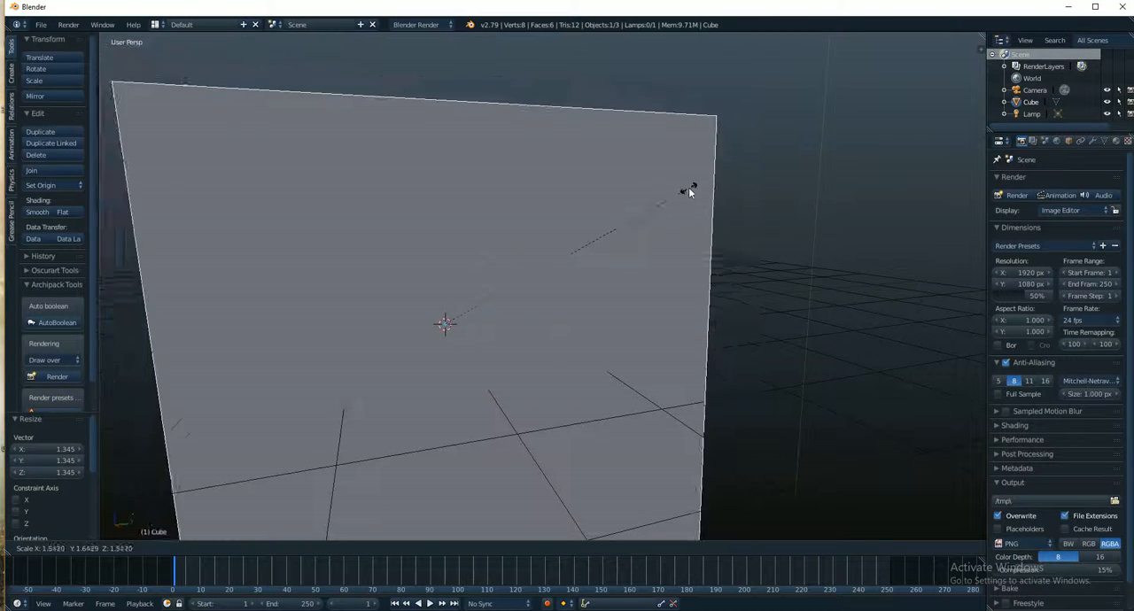
right_click(664, 185)
scroll(663, 184, down, 3)
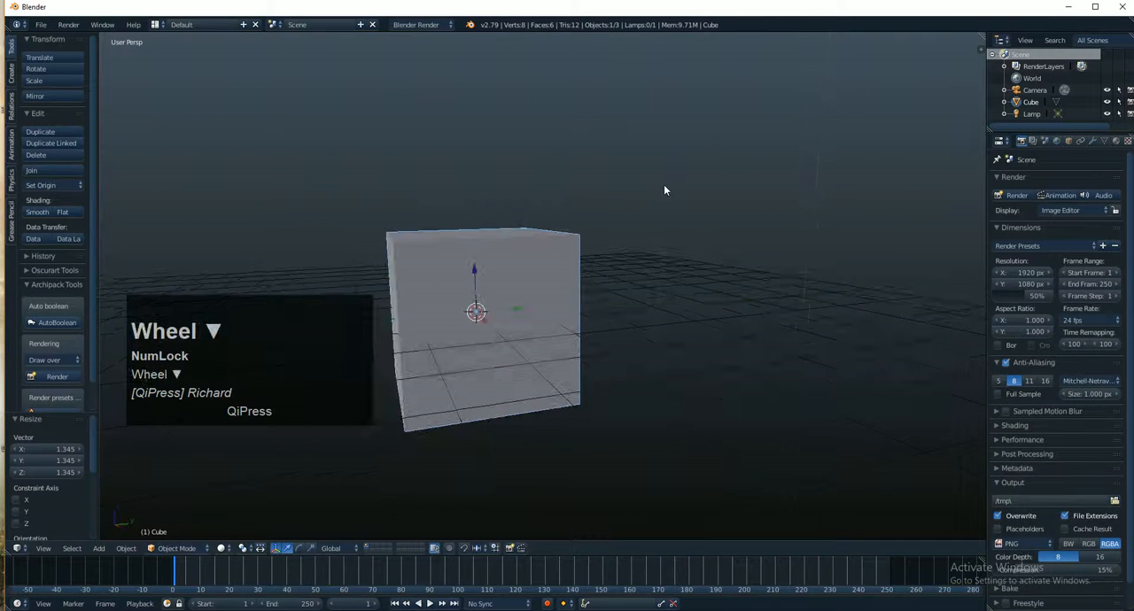
key(s)
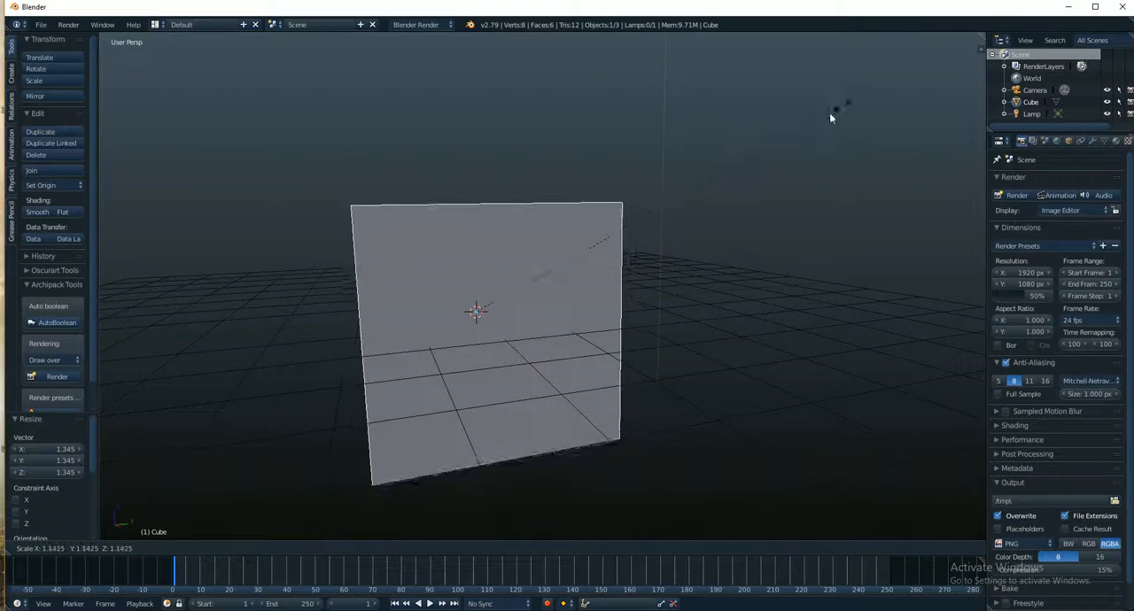
right_click(715, 203)
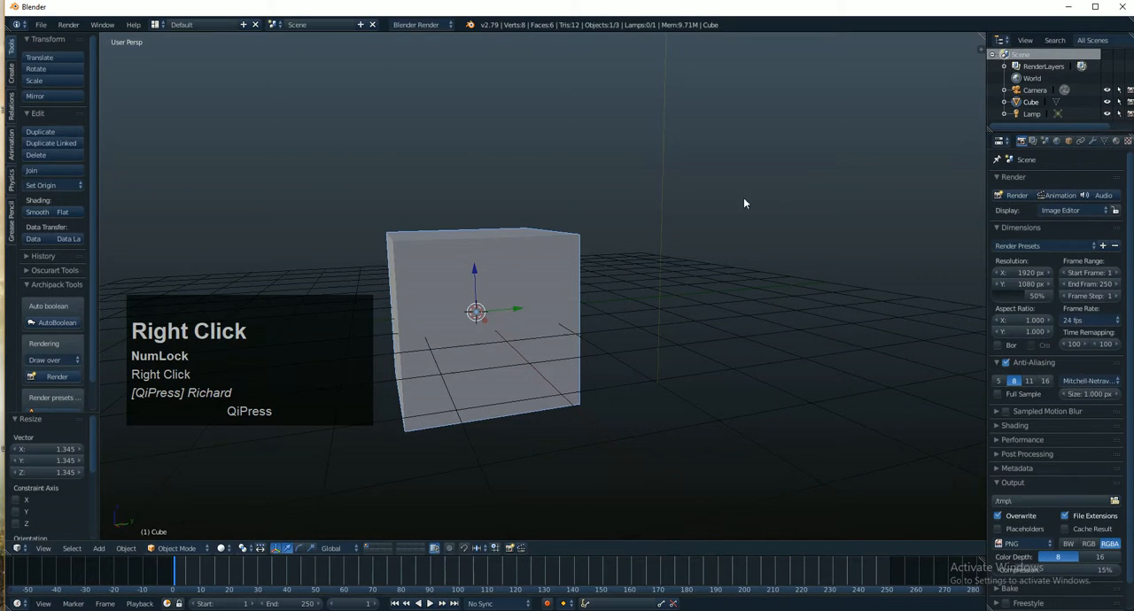
key(r)
right_click(653, 210)
scroll(526, 310, up, 5)
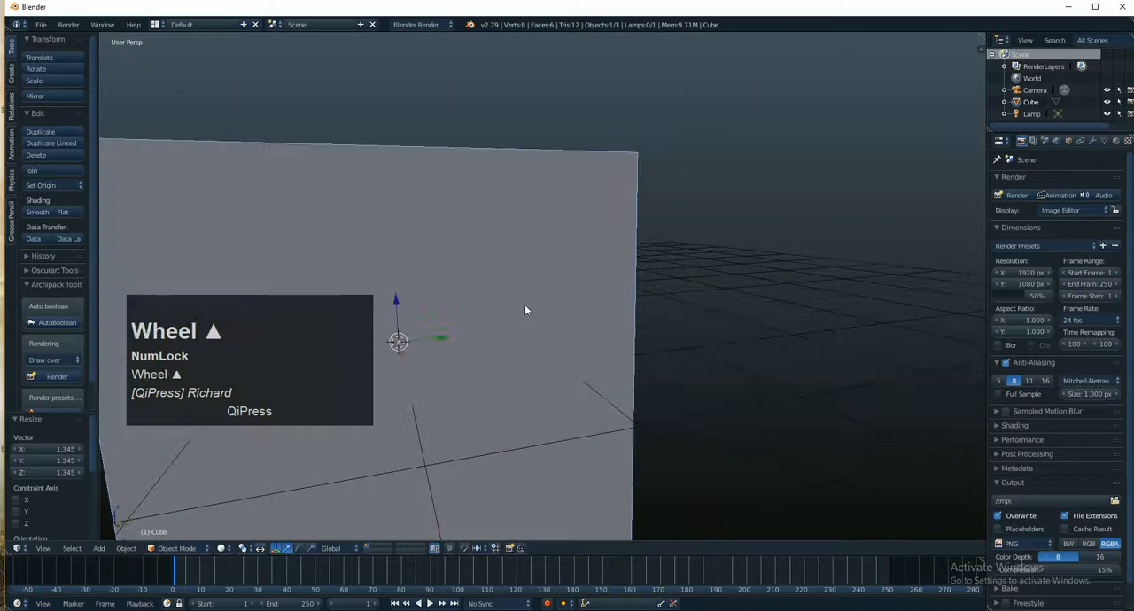
alt+shift+drag(483, 299, 576, 215)
scroll(572, 228, up, 4)
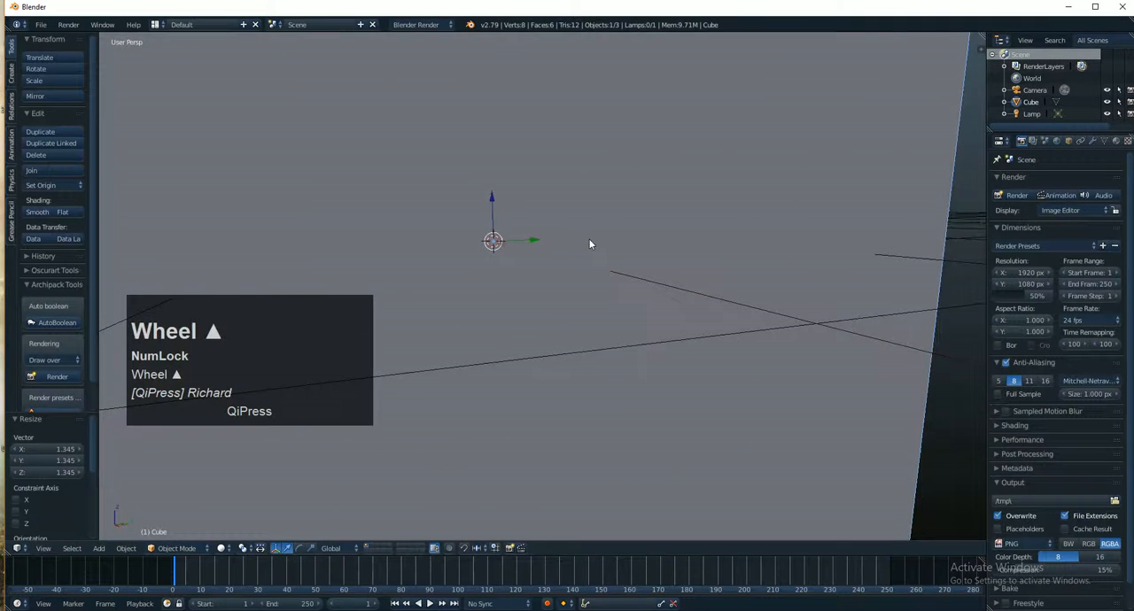
key(r)
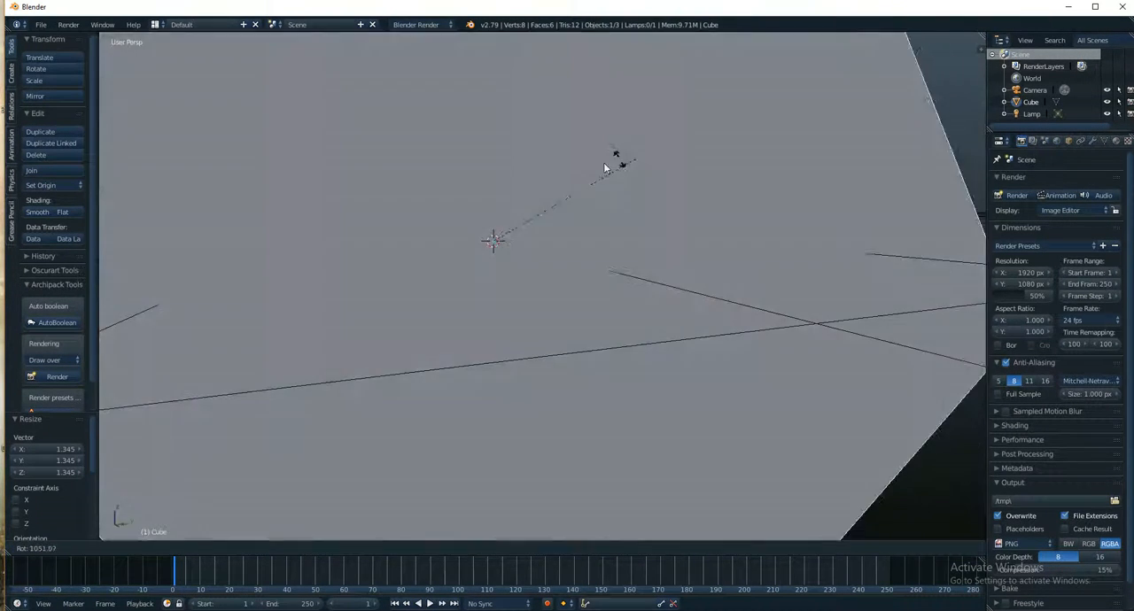
right_click(750, 215)
scroll(749, 215, down, 4)
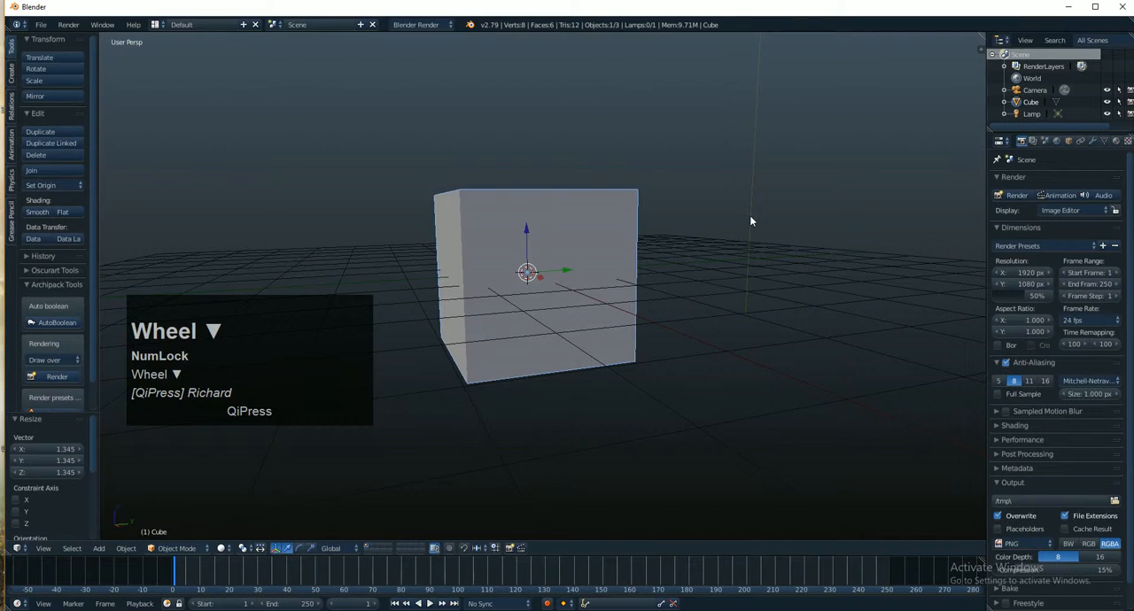
key(r)
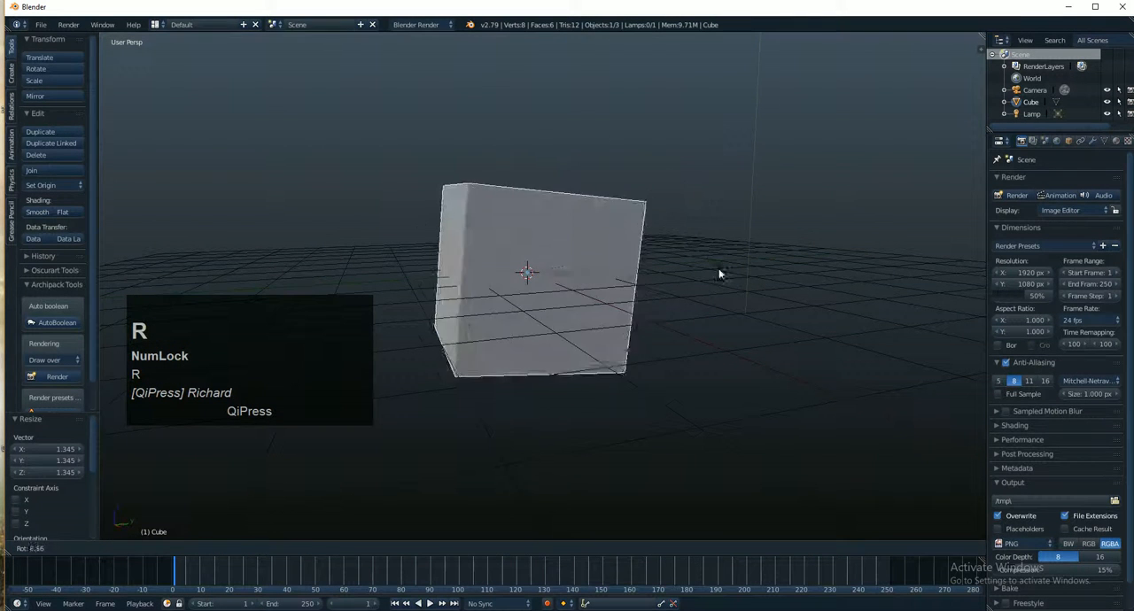
right_click(729, 218)
scroll(760, 229, down, 4)
key(r)
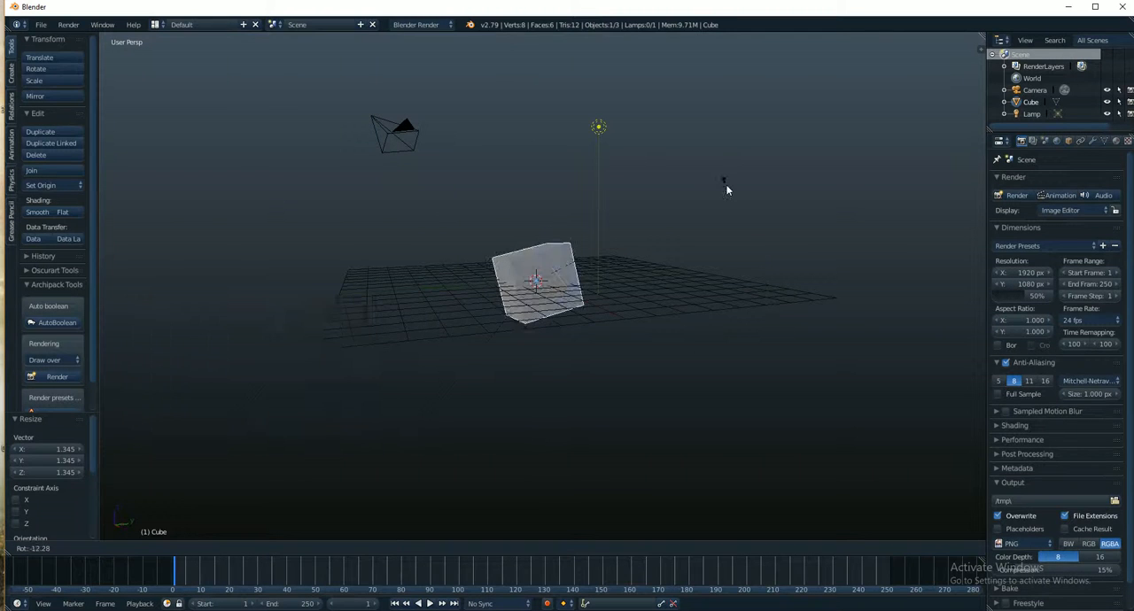
right_click(726, 189)
- Rotate the cube freely twice so it sits tilted, the second time by about 23.6°
scroll(651, 294, up, 7)
alt+shift+drag(560, 247, 725, 254)
scroll(599, 270, down, 3)
right_click(615, 267)
key(r)
click(706, 190)
key(r)
click(720, 335)
- Split the 3D viewport into a narrow and a wide view, and set the wide view's transform orientation to Local
scroll(734, 321, down, 4)
alt+drag(732, 316, 532, 460)
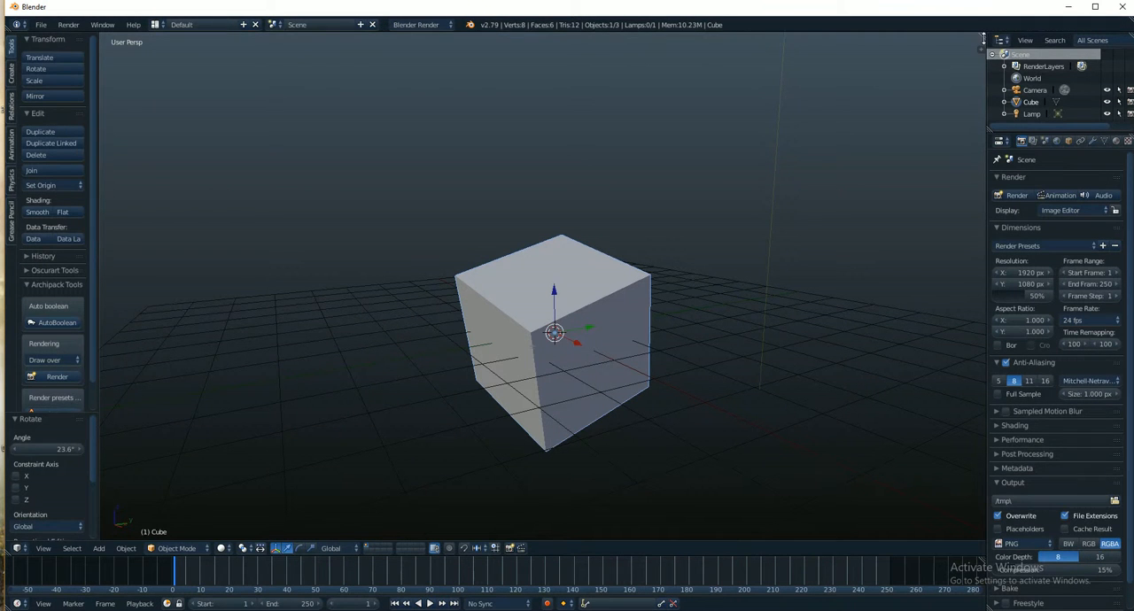
drag(985, 40, 173, 215)
click(498, 548)
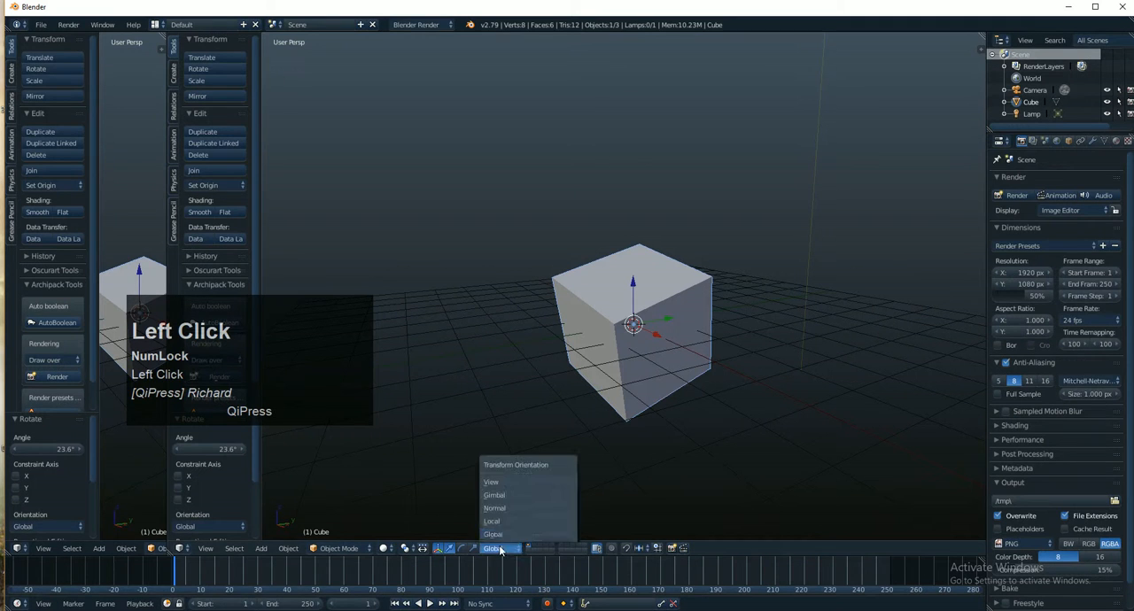
click(512, 516)
- Scale the cube along its local Z axis by a factor of about 1.008
alt+drag(659, 354, 768, 287)
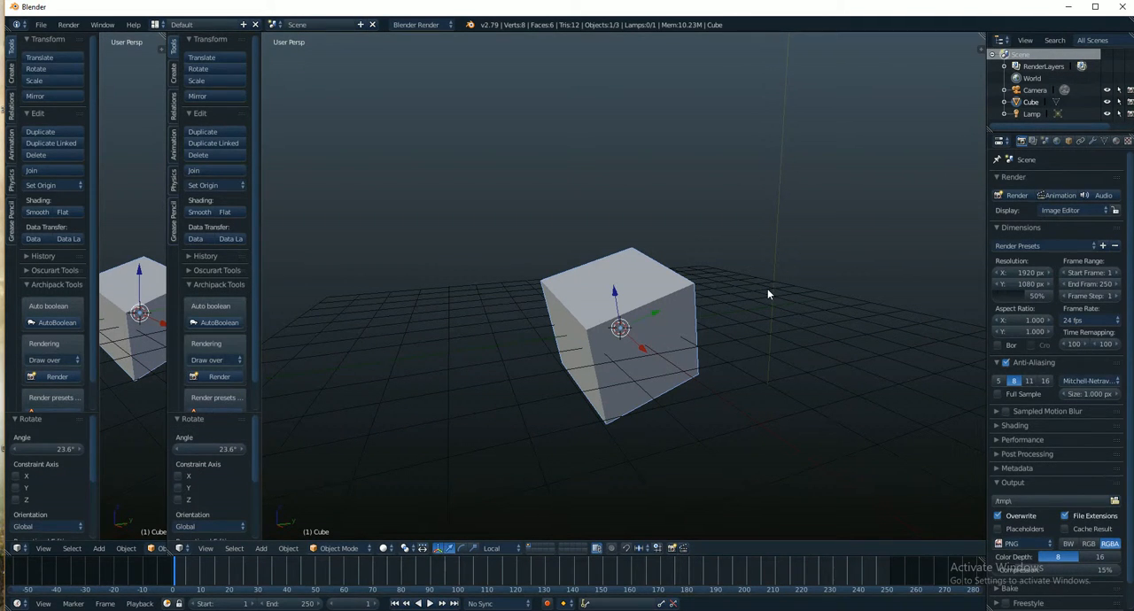
key(s)
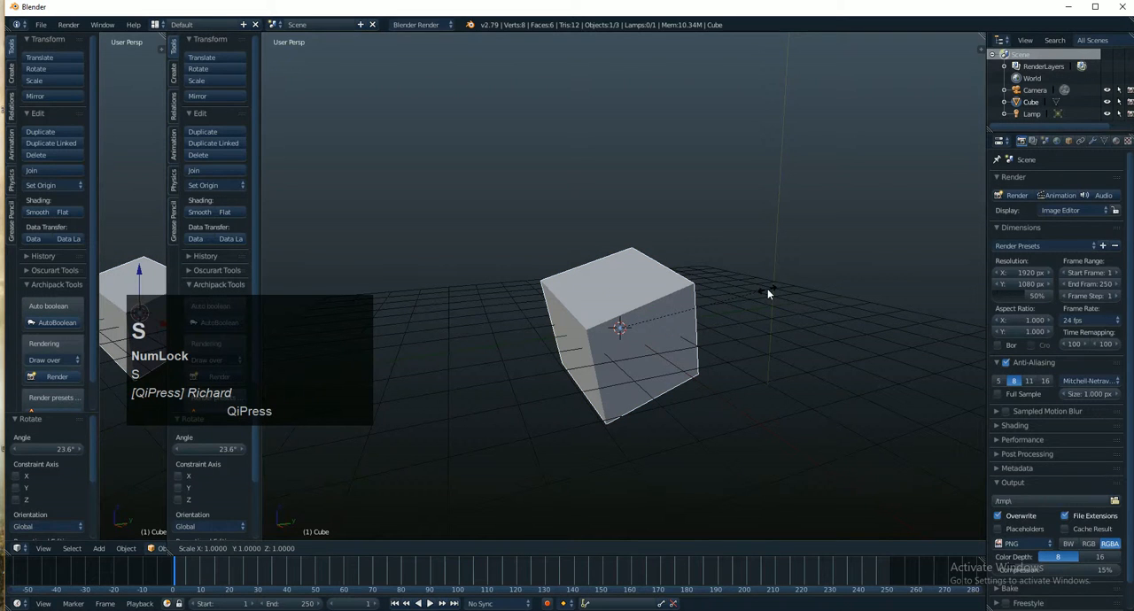
key(z)
key(z)
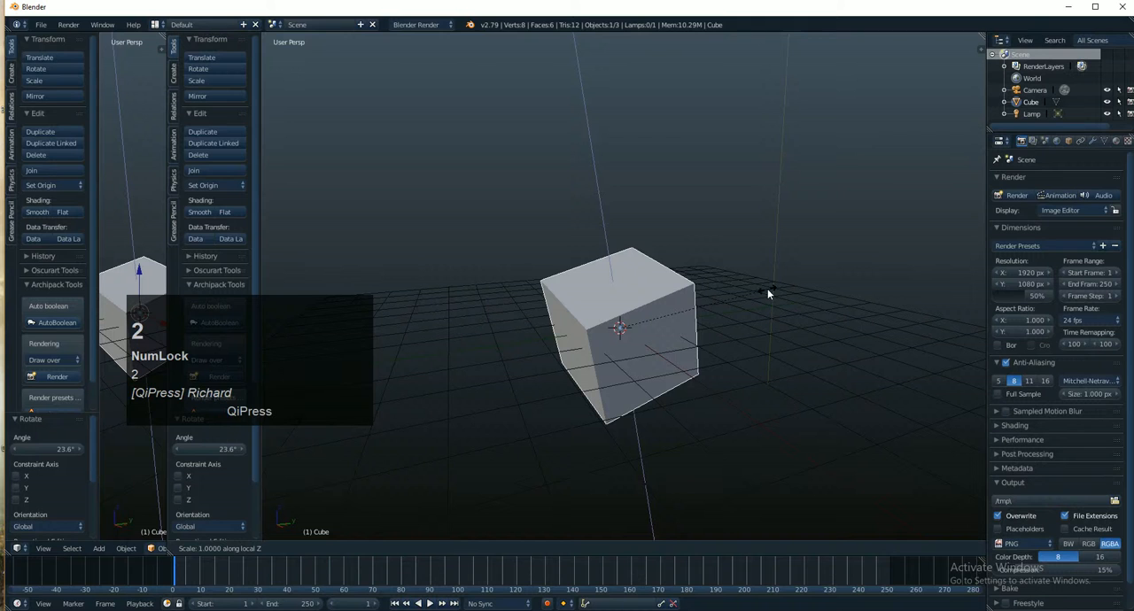
click(768, 291)
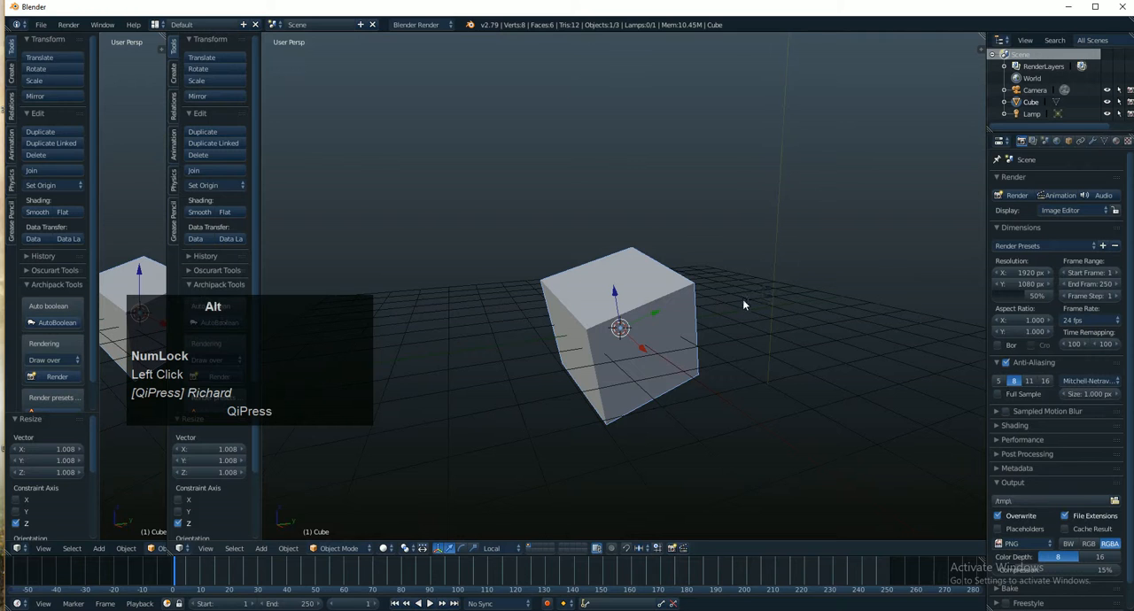
- Scale the cube along its local Z axis by a factor of 2
alt+drag(743, 300, 725, 257)
alt+shift+drag(726, 257, 770, 254)
scroll(744, 247, down, 2)
key(s)
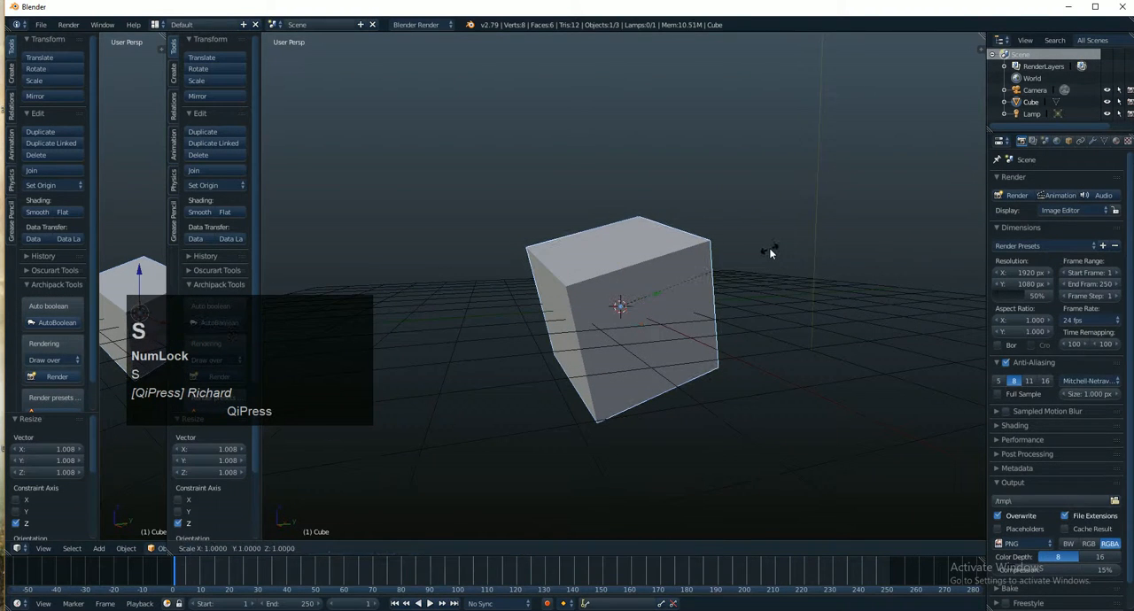
key(z)
key(z)
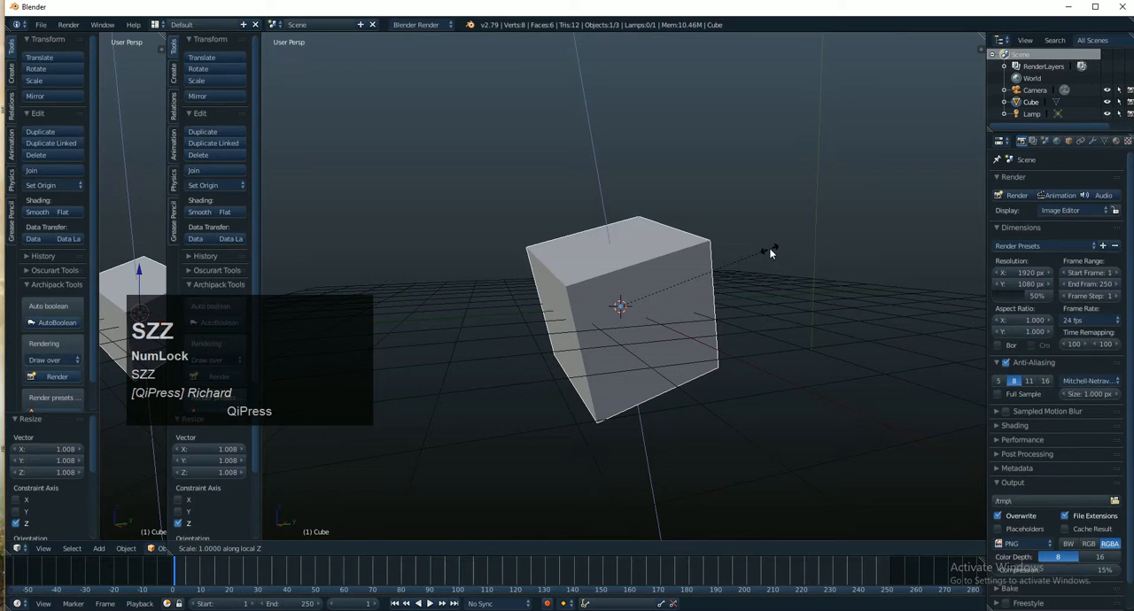
key(2)
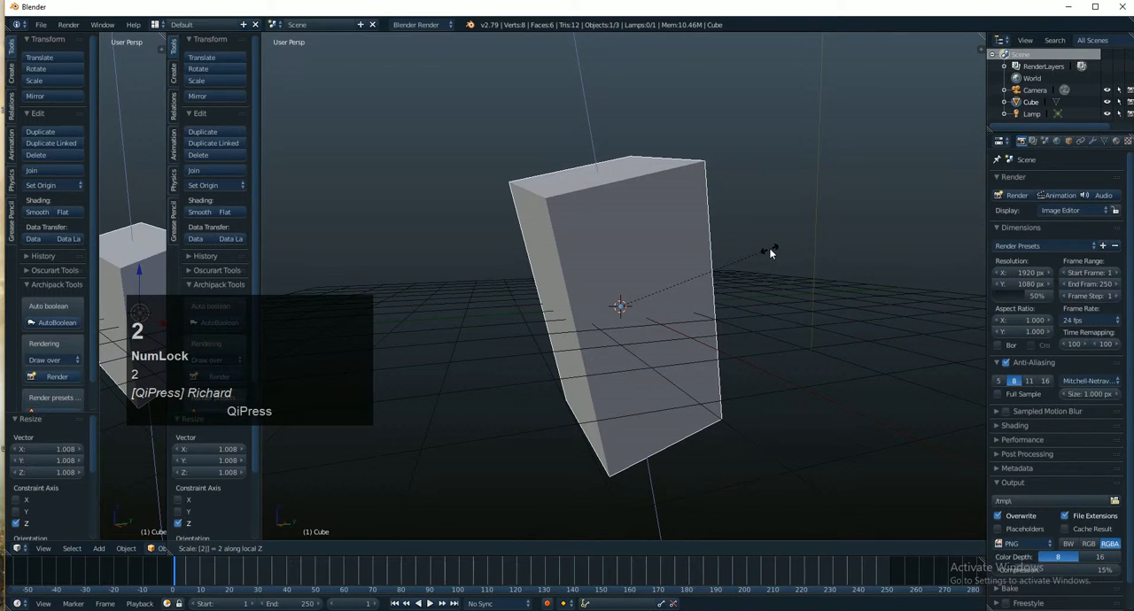
click(771, 253)
- Clear the cube's scale to restore its original size
alt+drag(653, 283, 616, 236)
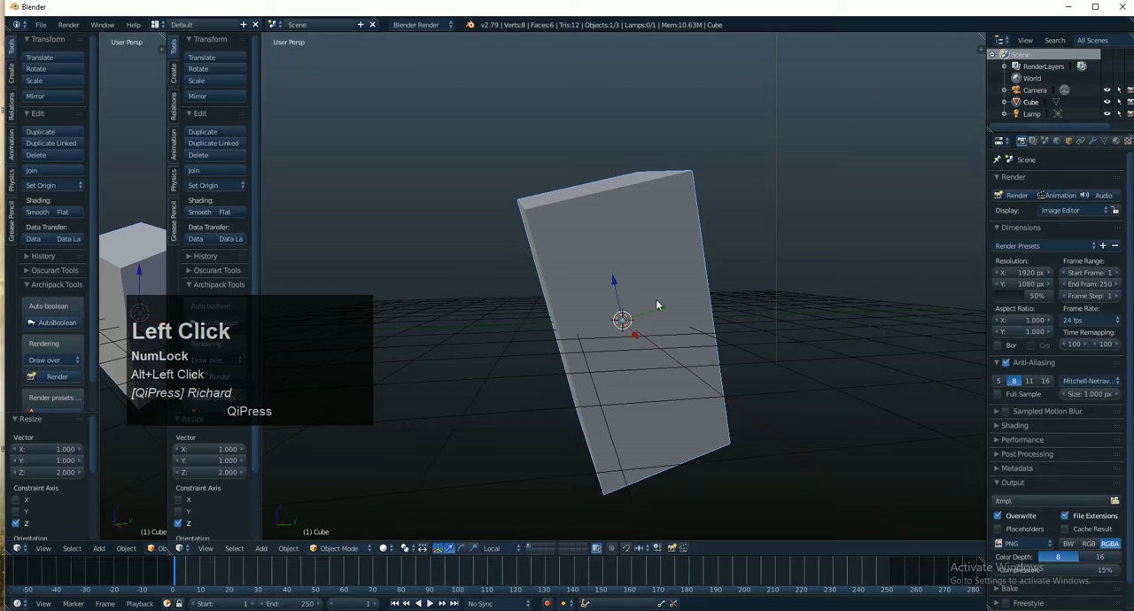
key(alt+s)
alt+drag(654, 305, 714, 303)
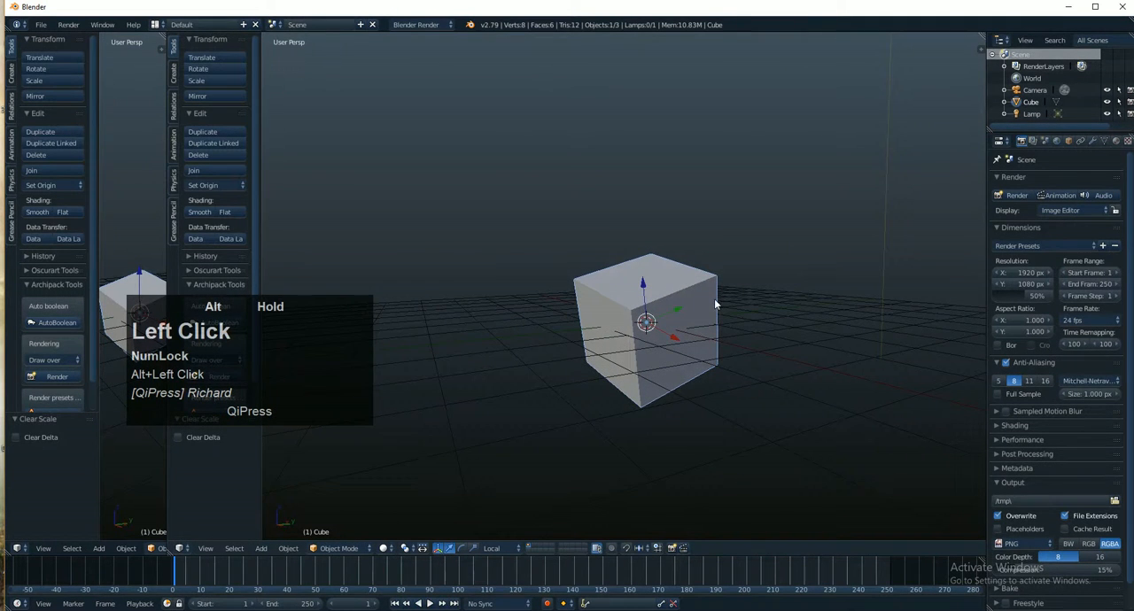
- Try scaling the cube with its local Z axis locked, using factors 2, 3, 6, 2 and 10
key(s)
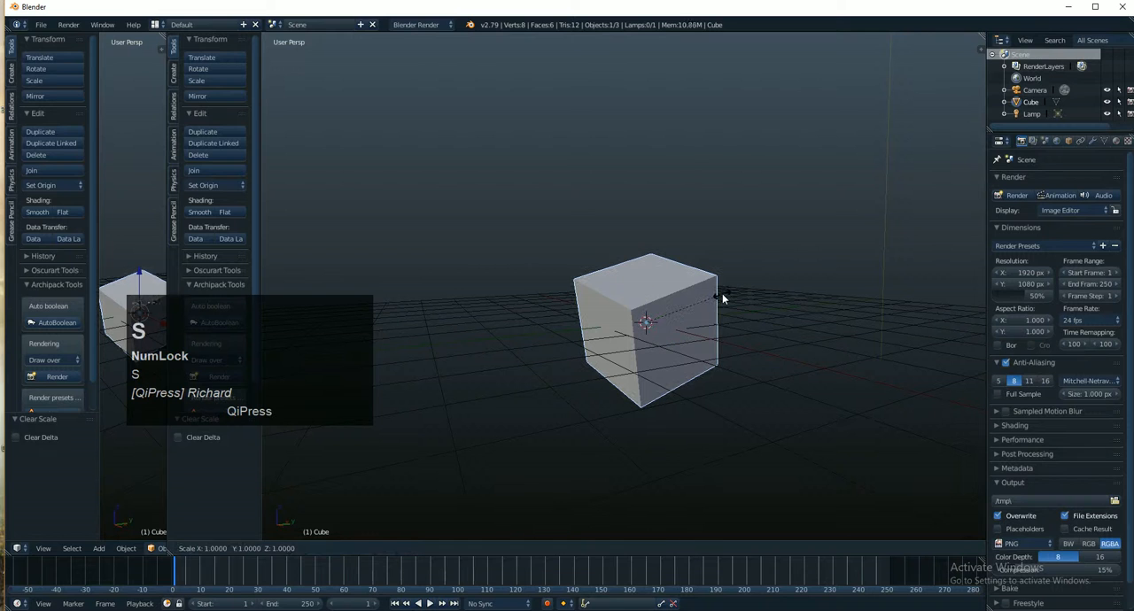
key(shift+z)
key(shift+z)
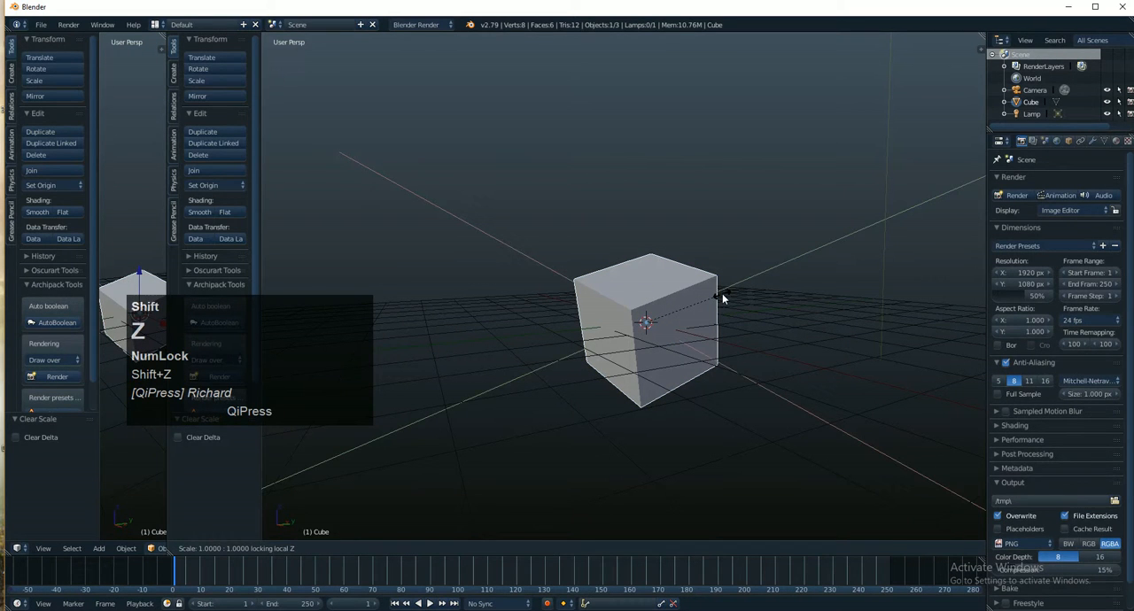
key(2)
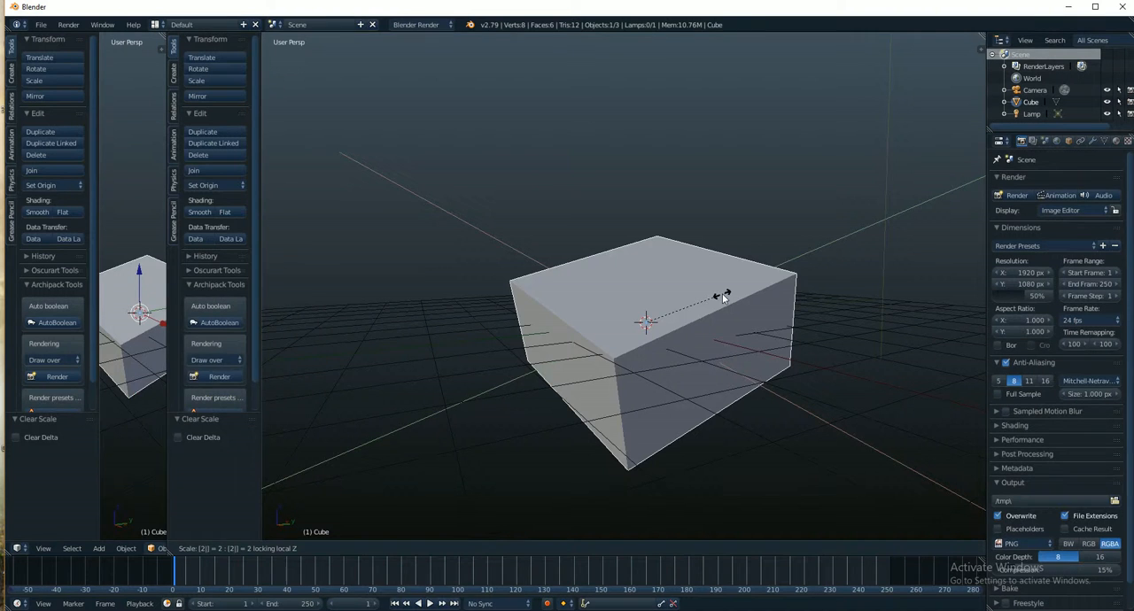
key(BackSpace)
key(3)
key(BackSpace)
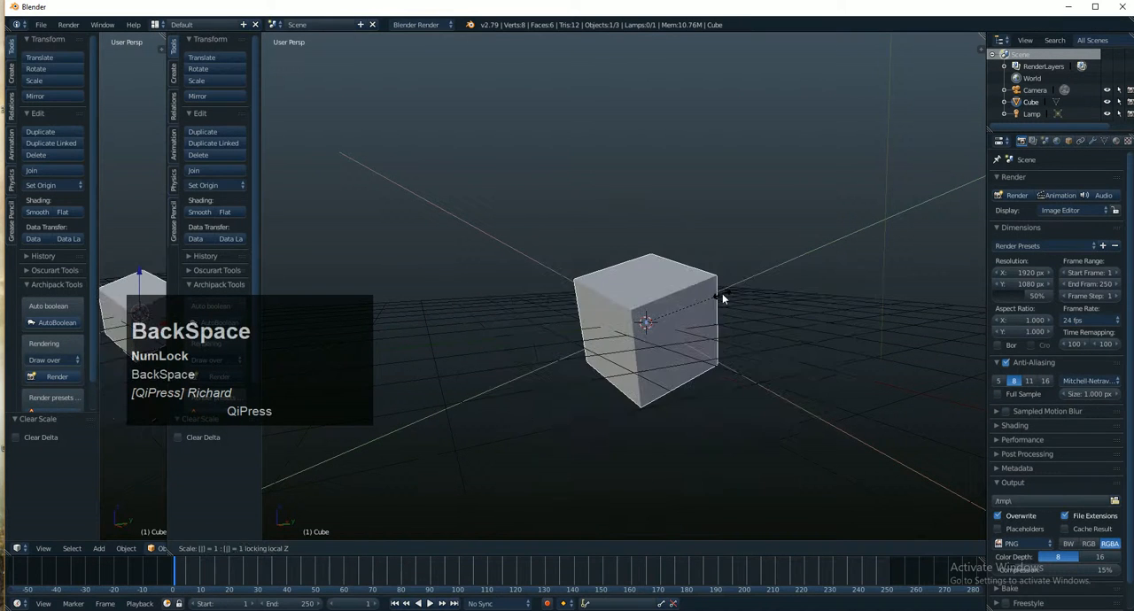
key(6)
key(BackSpace)
key(2)
key(BackSpace)
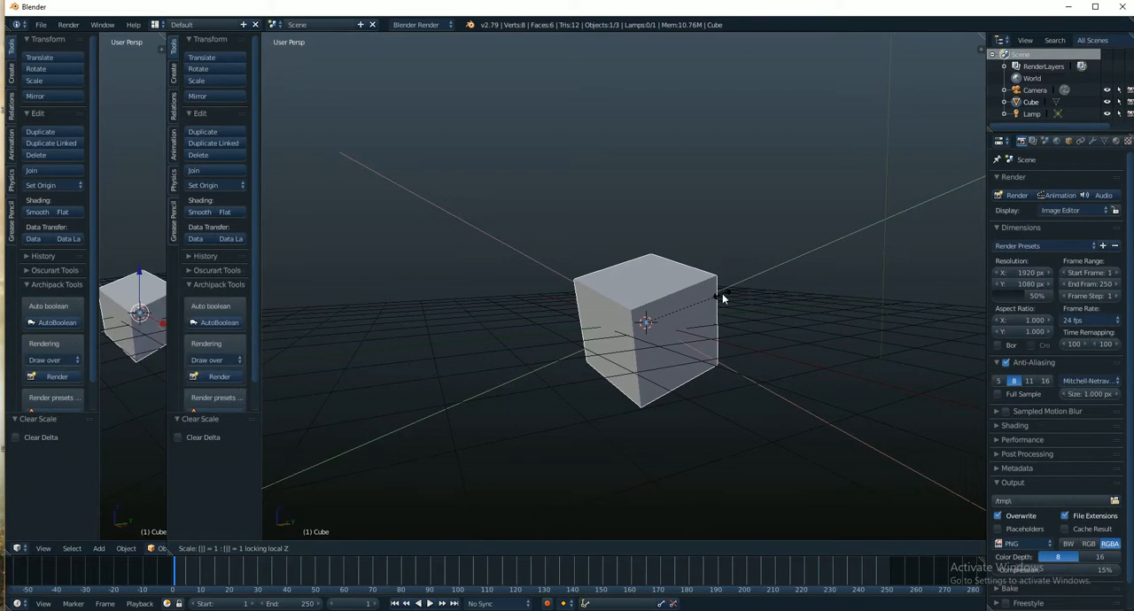
text(10)
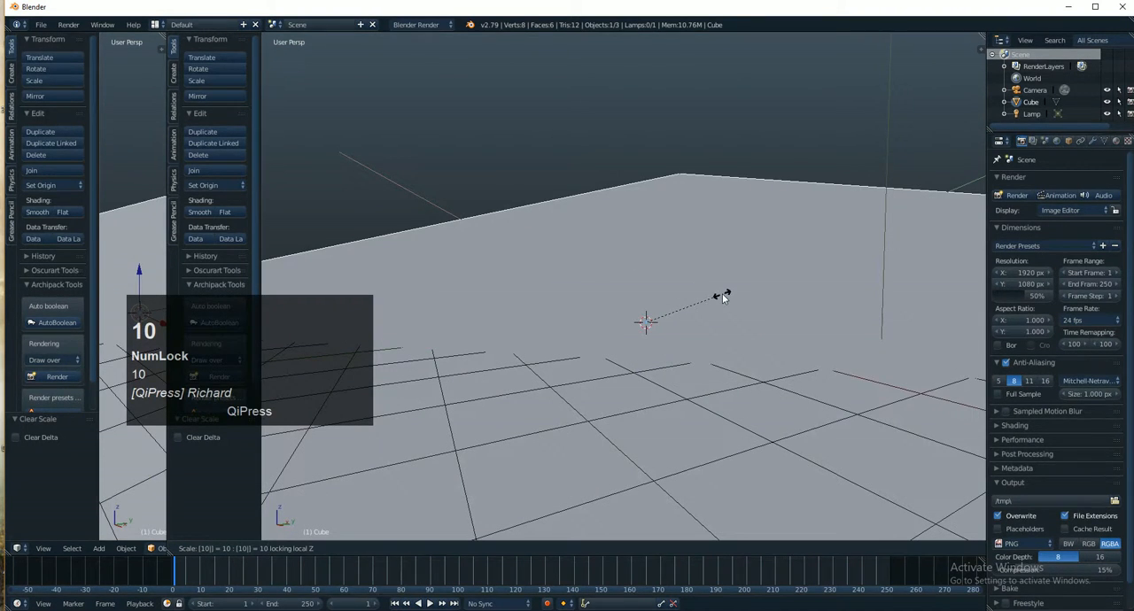
key(BackSpace)
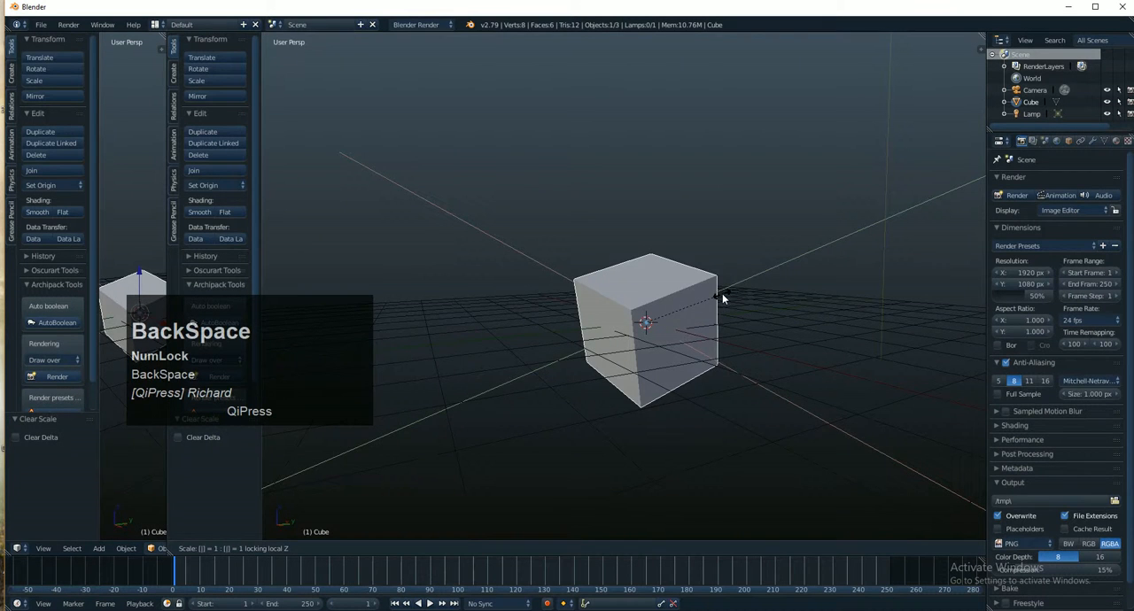
- Set the scale factor to 5, apply it with the local X axis locked instead of Z, and undo that scaling
text(5)
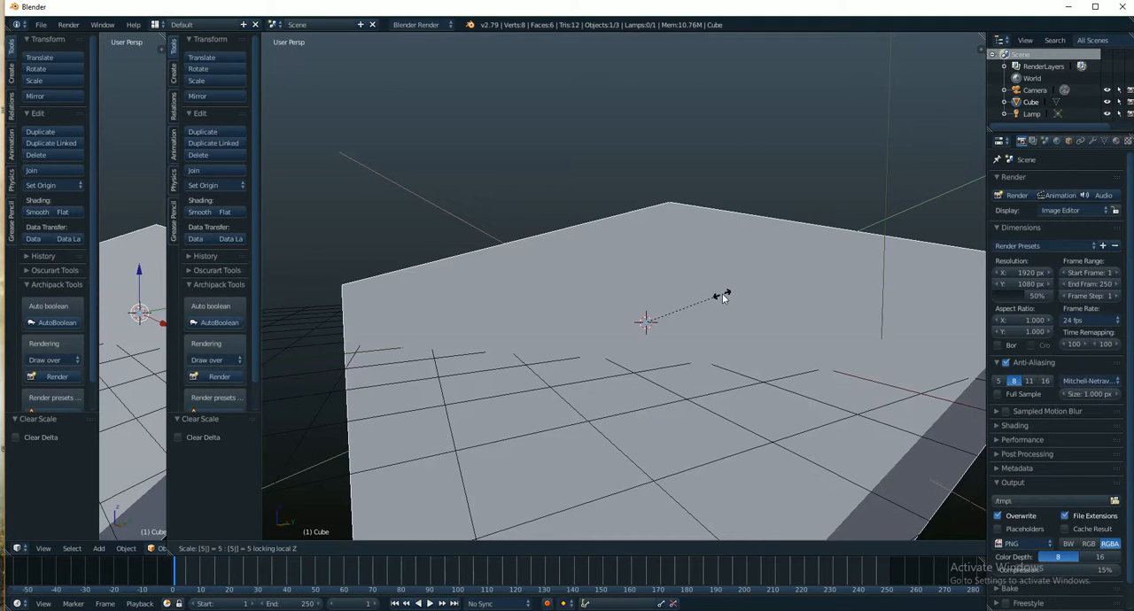
key(shift)
key(shift+x)
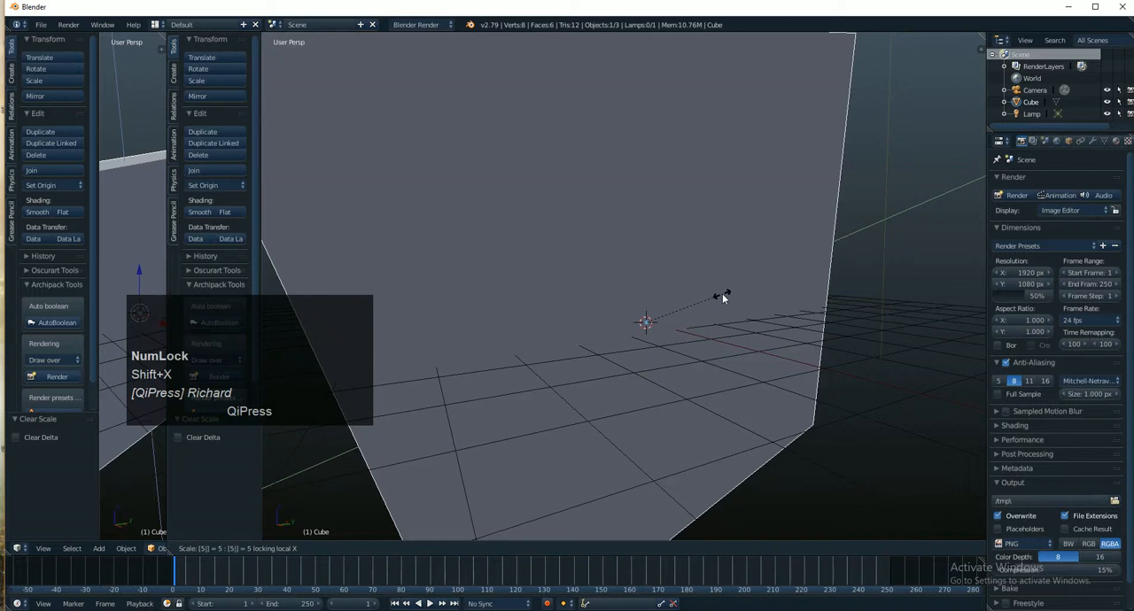
click(724, 294)
scroll(731, 287, down, 5)
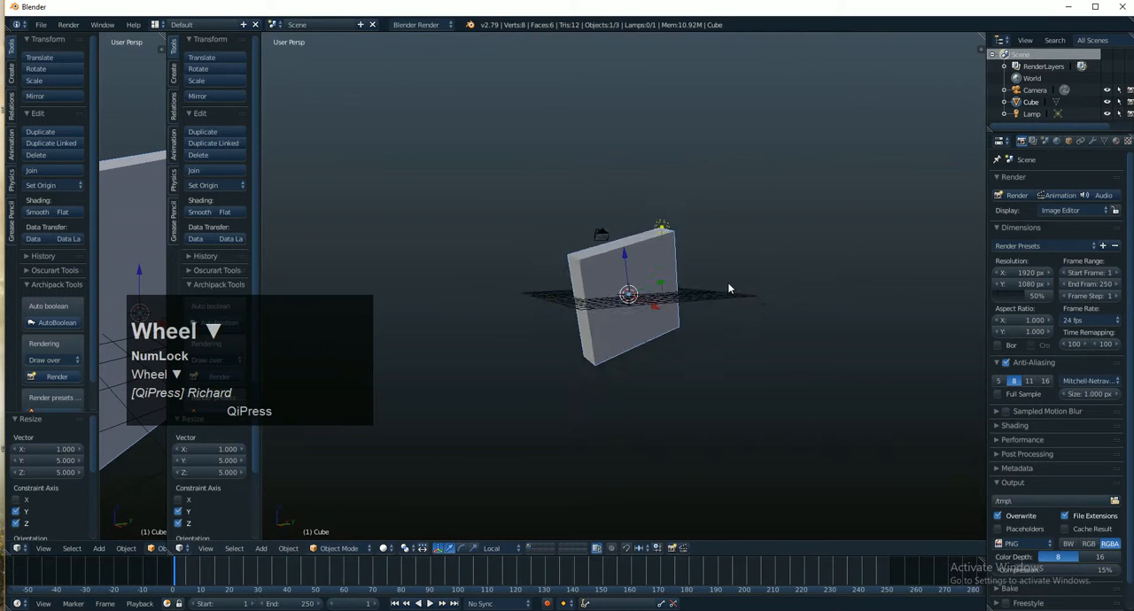
key(ctrl+z)
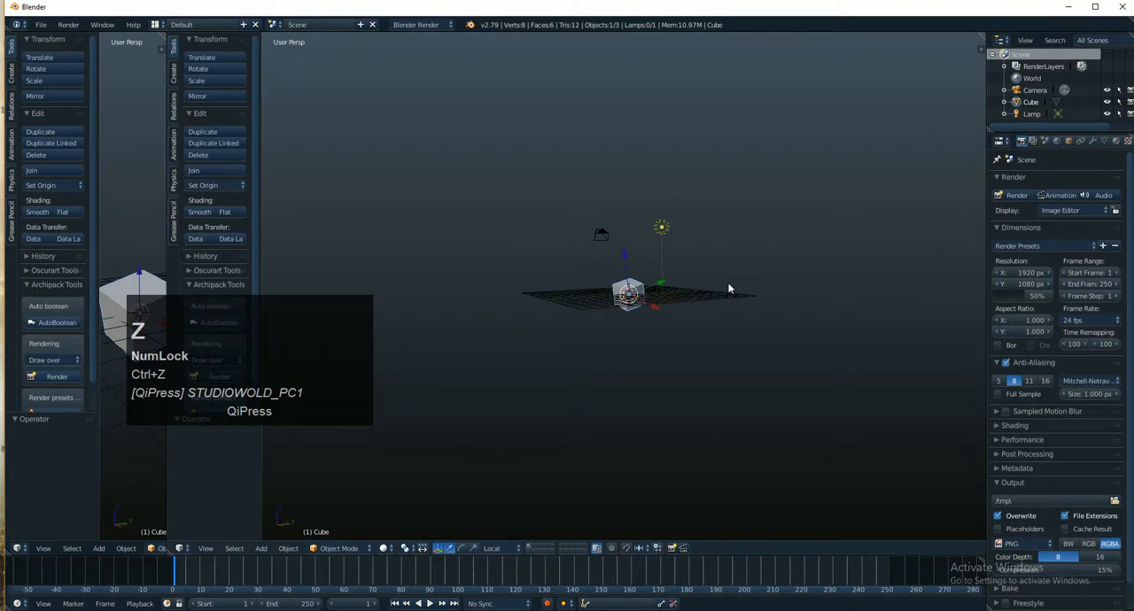
- Preview scaling the cube by 2 with its local Z, X and Y axes locked in turn, ending on Y
key(s)
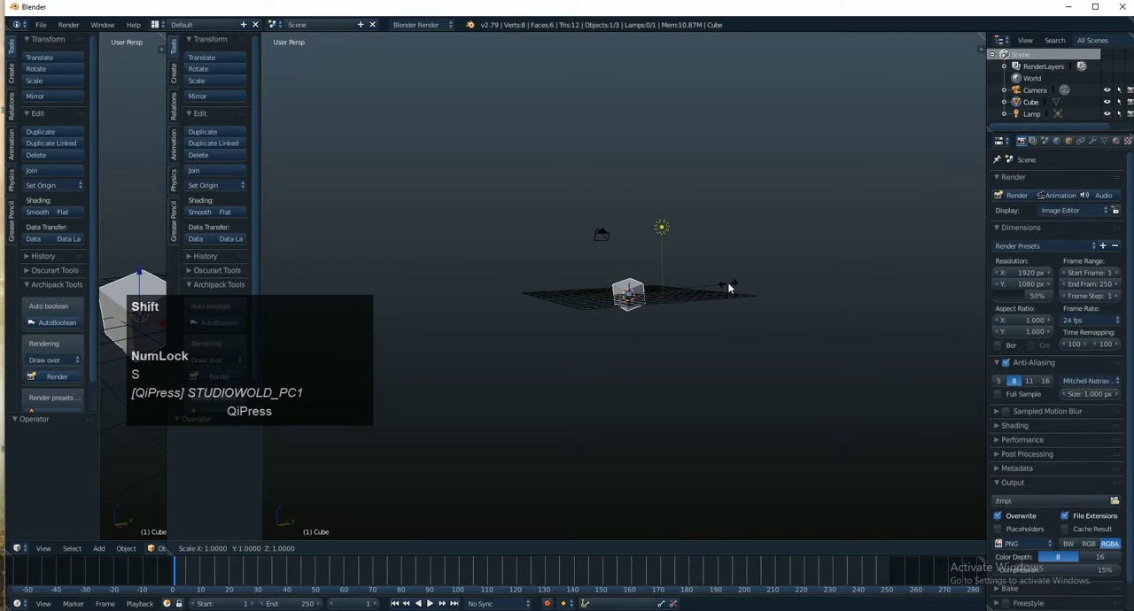
key(shift+z)
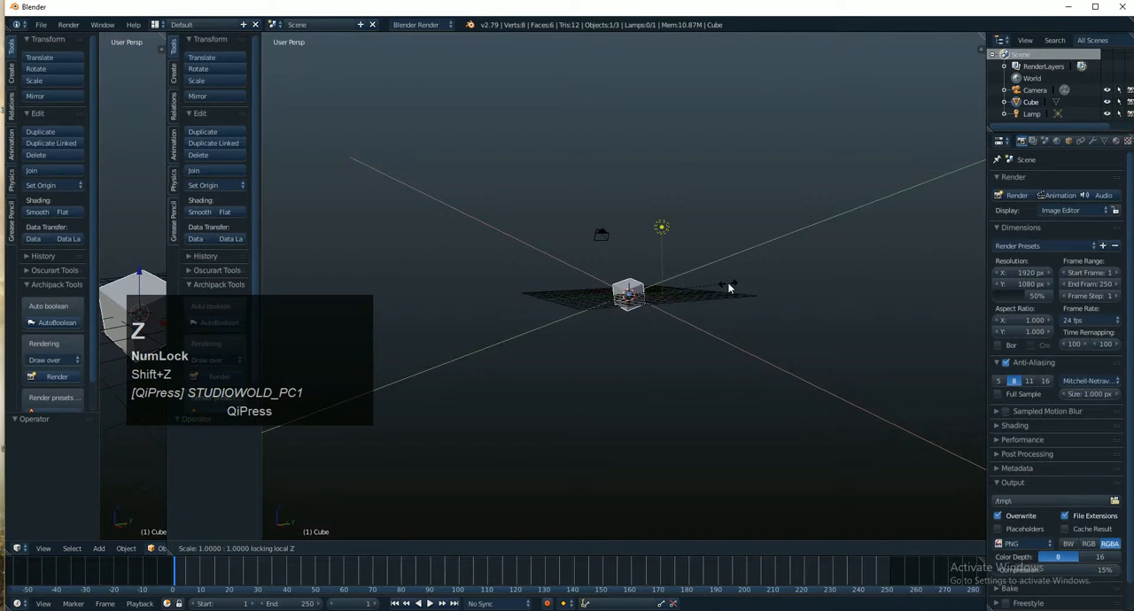
key(2)
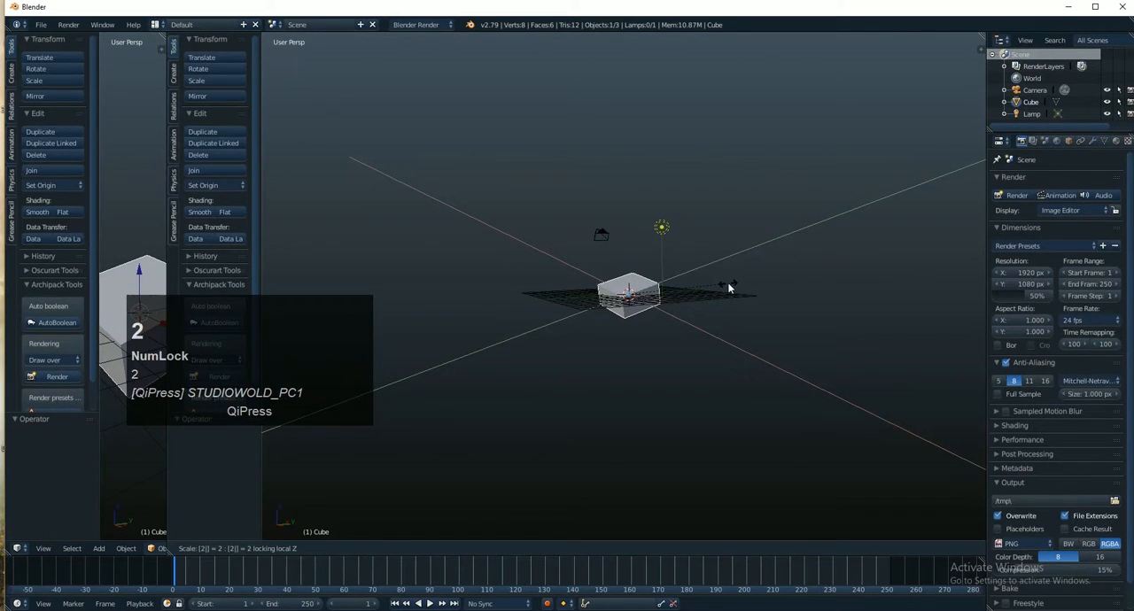
key(shift+x)
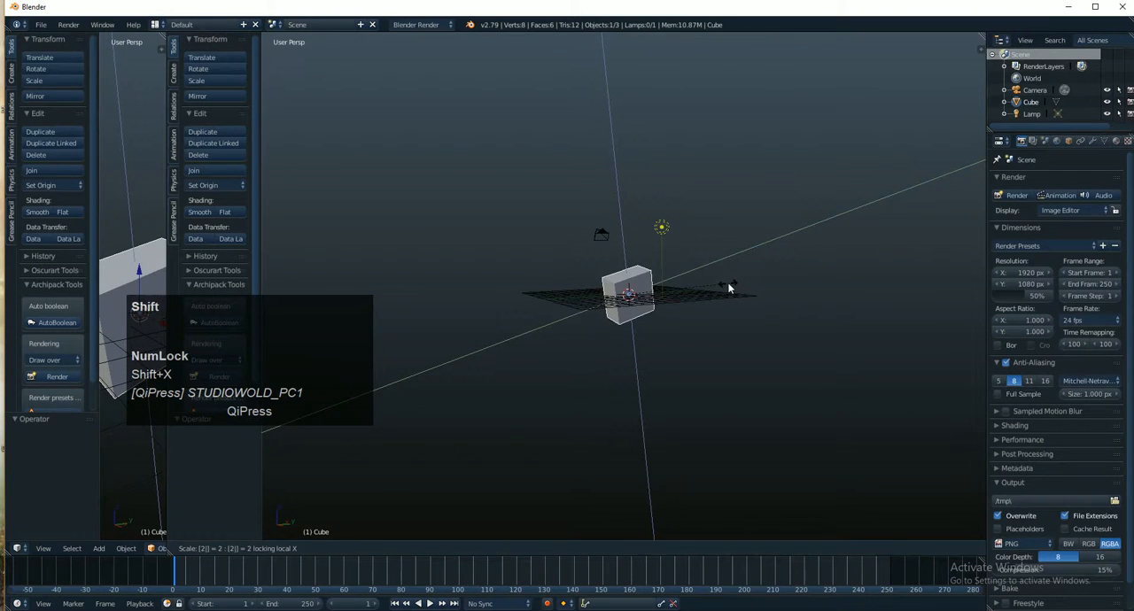
key(shift+y)
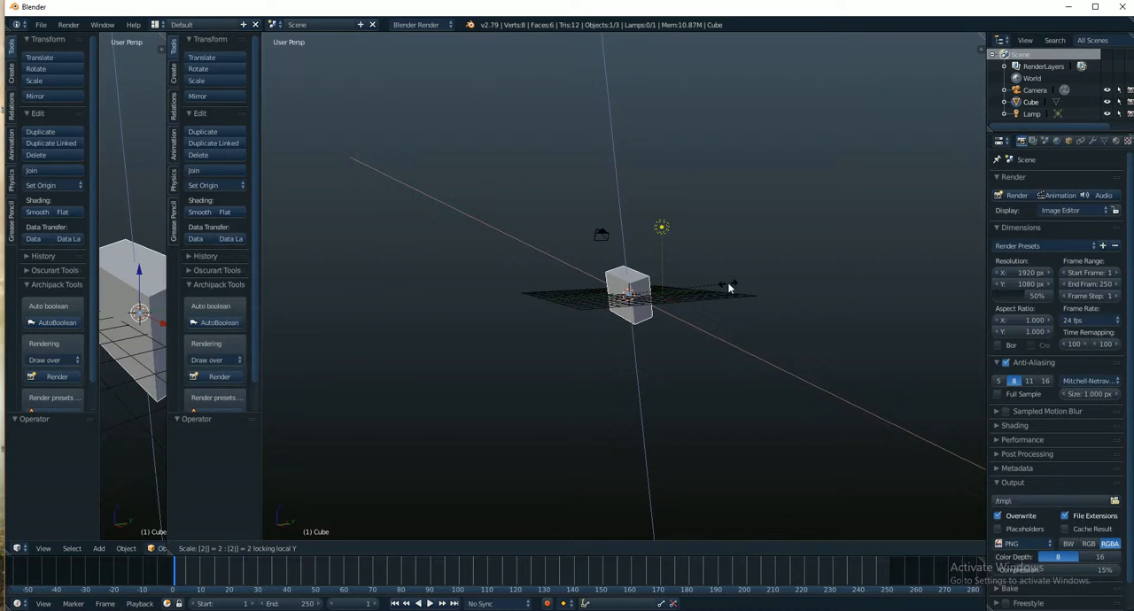
- Try scale factors 7, 10, 115 and 13 on the cube with its local Y axis locked
key(BackSpace)
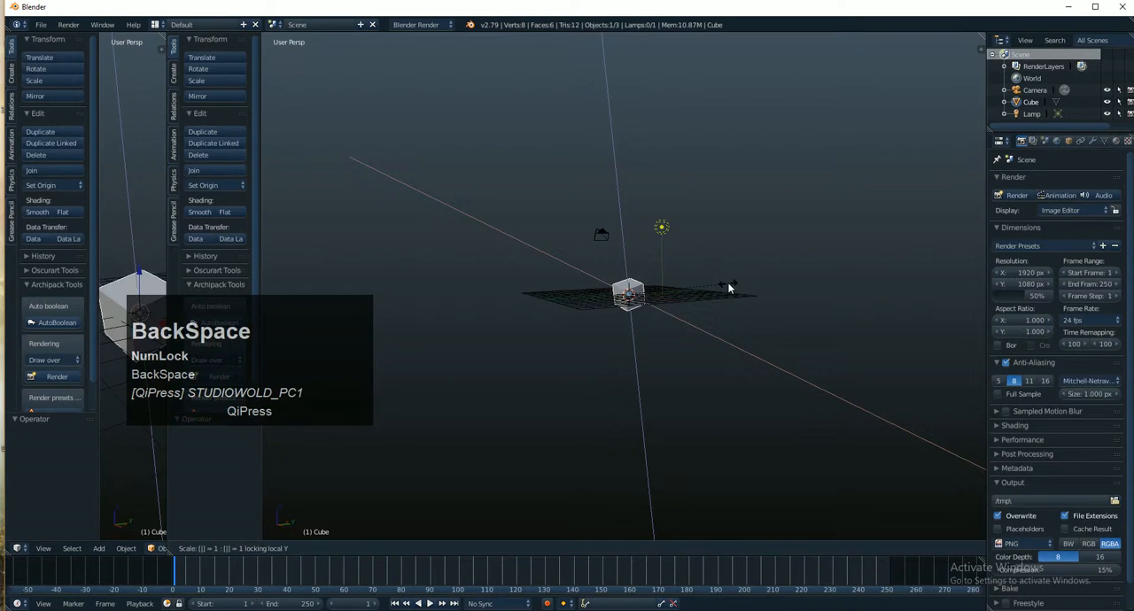
text(7)
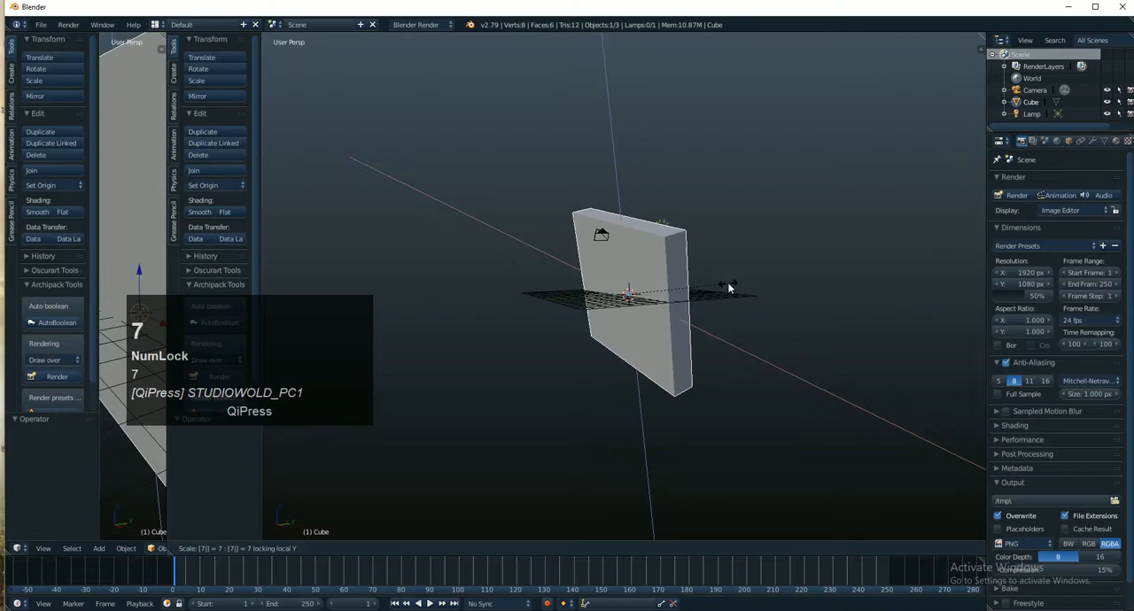
key(BackSpace)
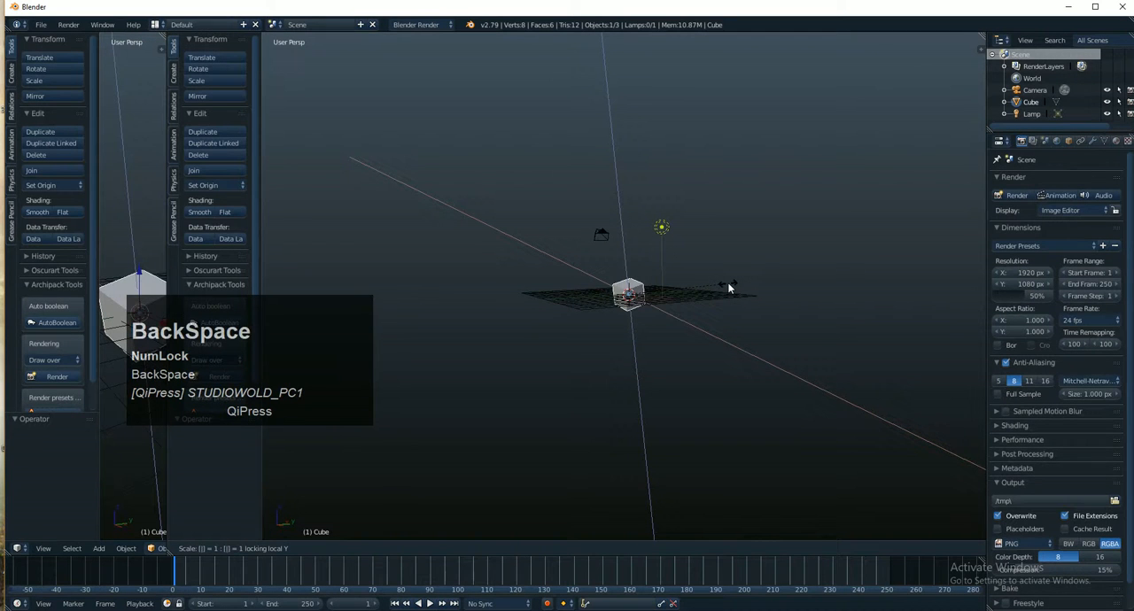
text(10)
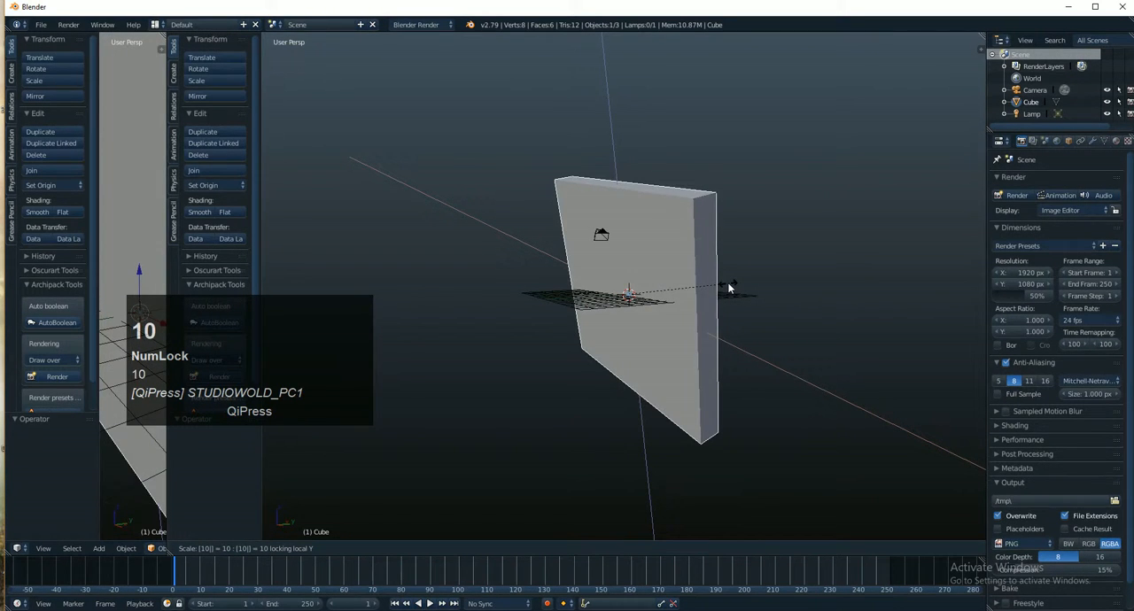
key(BackSpace)
text(5)
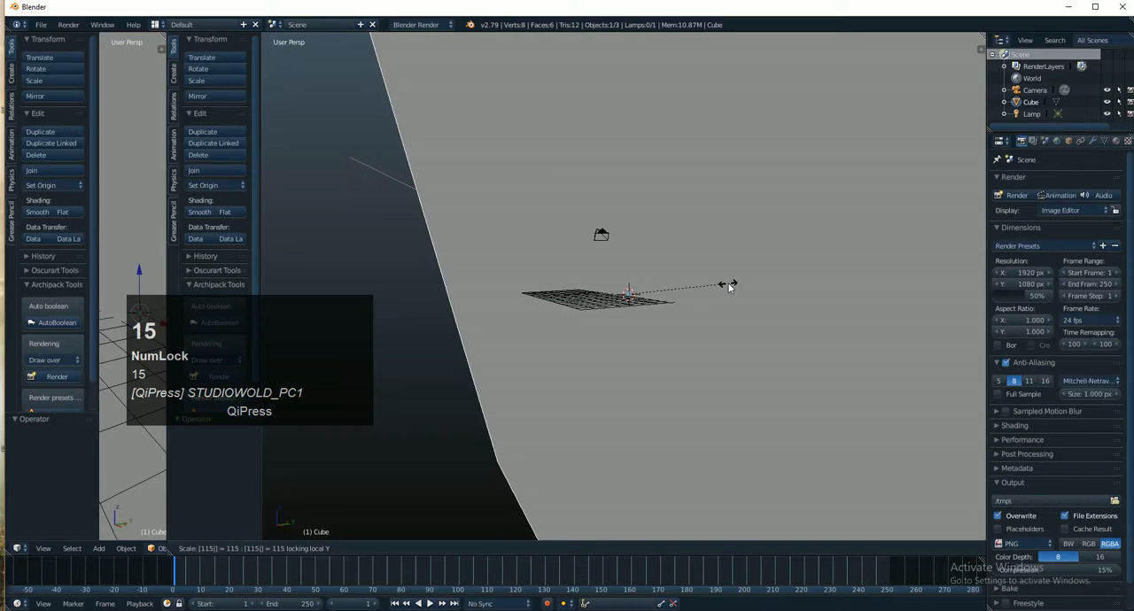
key(BackSpace)
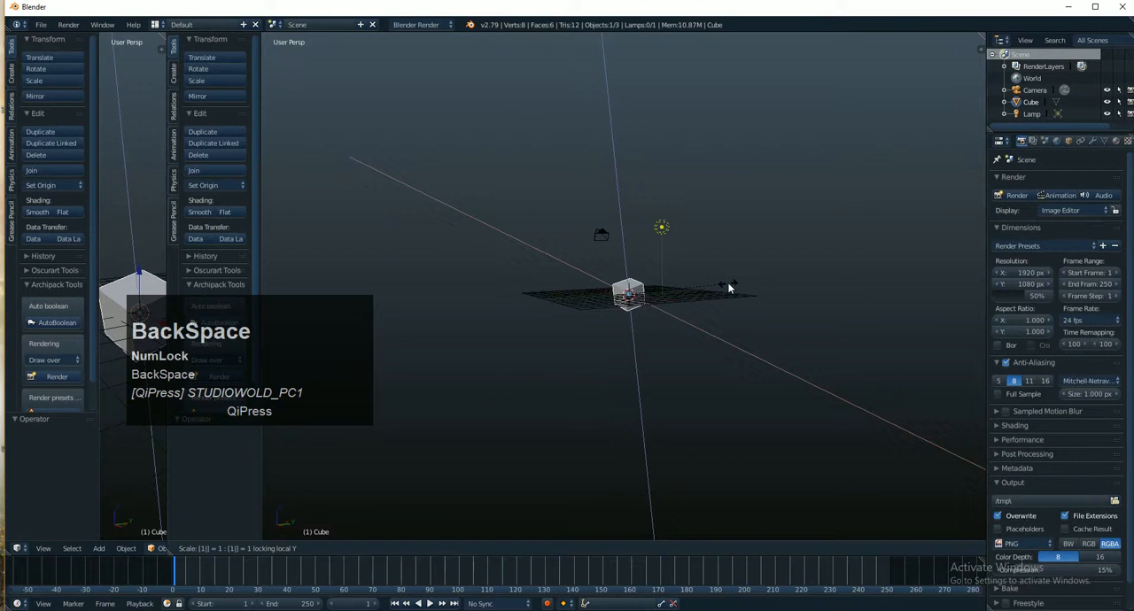
text(3)
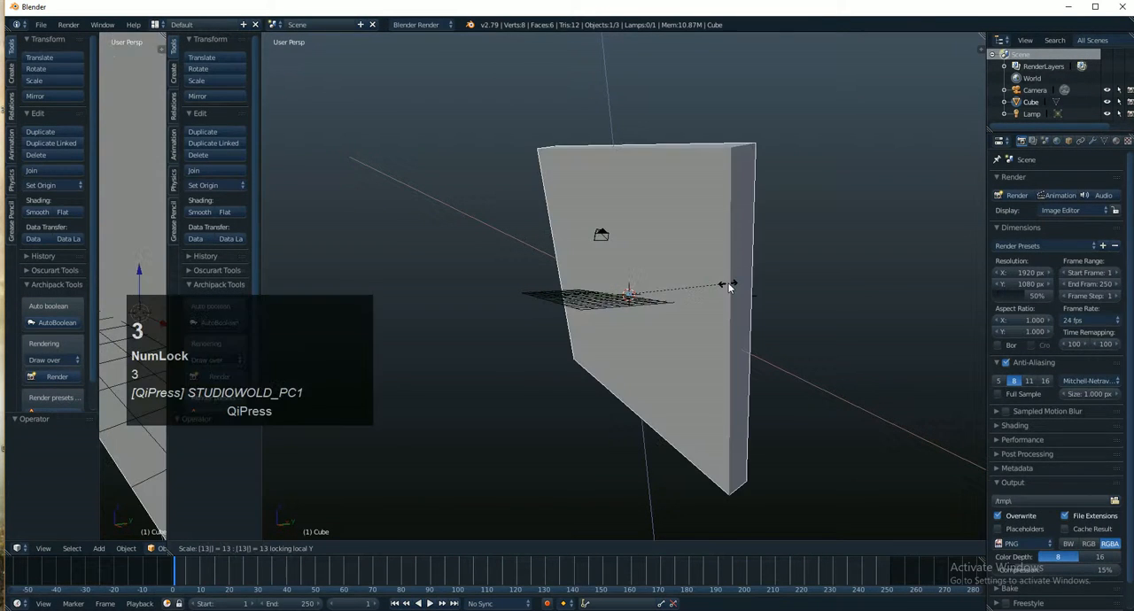
key(BackSpace)
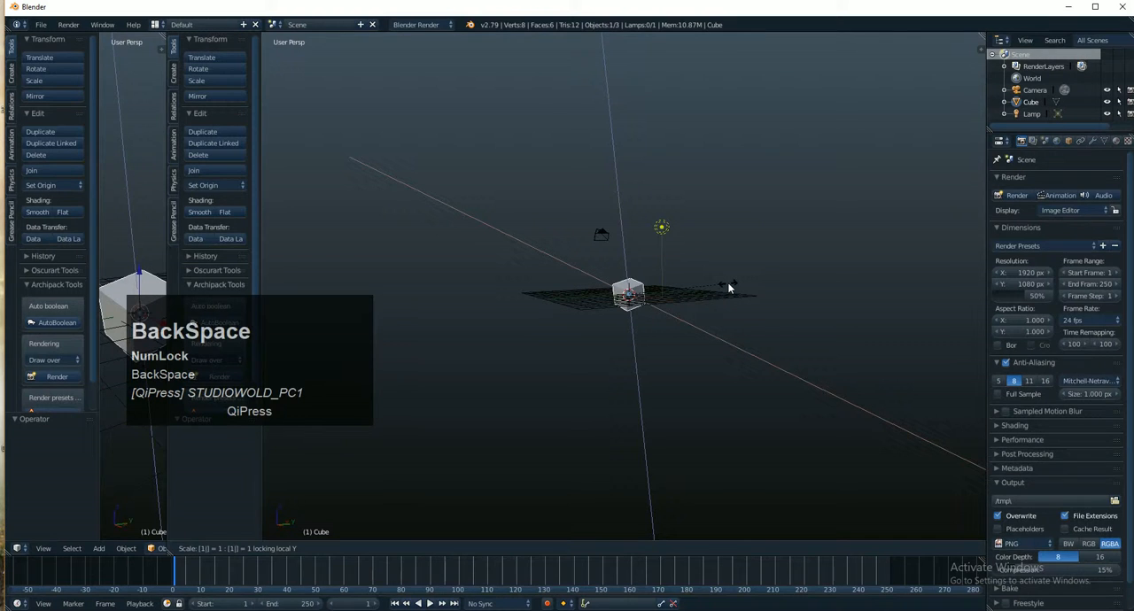
- Scale the cube by 14, previewing it with local Z locked and applying it with local Y locked
key(shift)
key(shift+z)
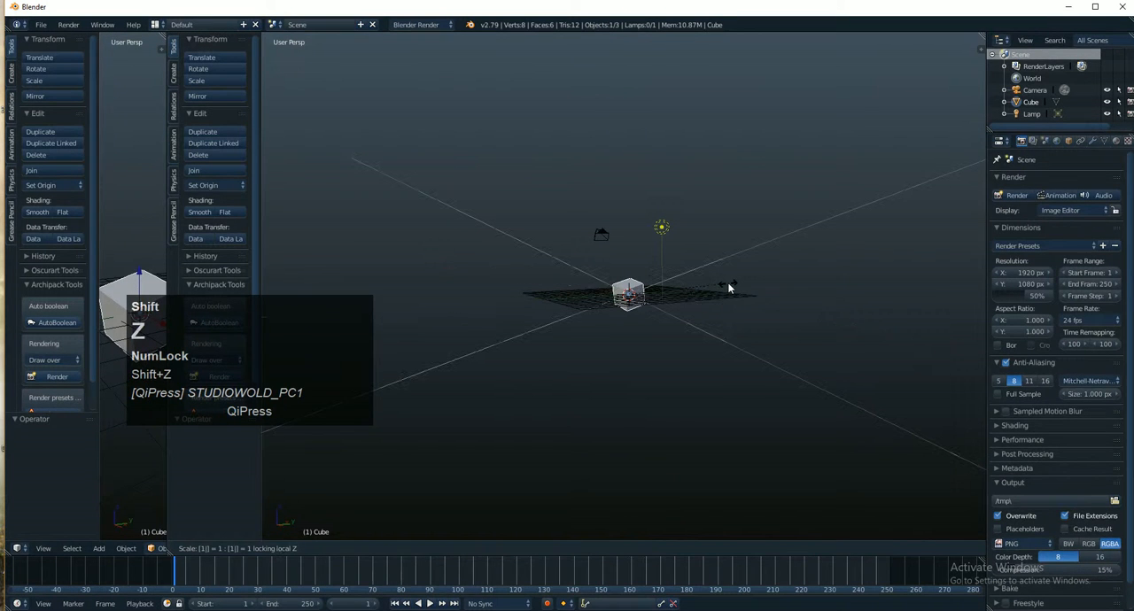
text(4)
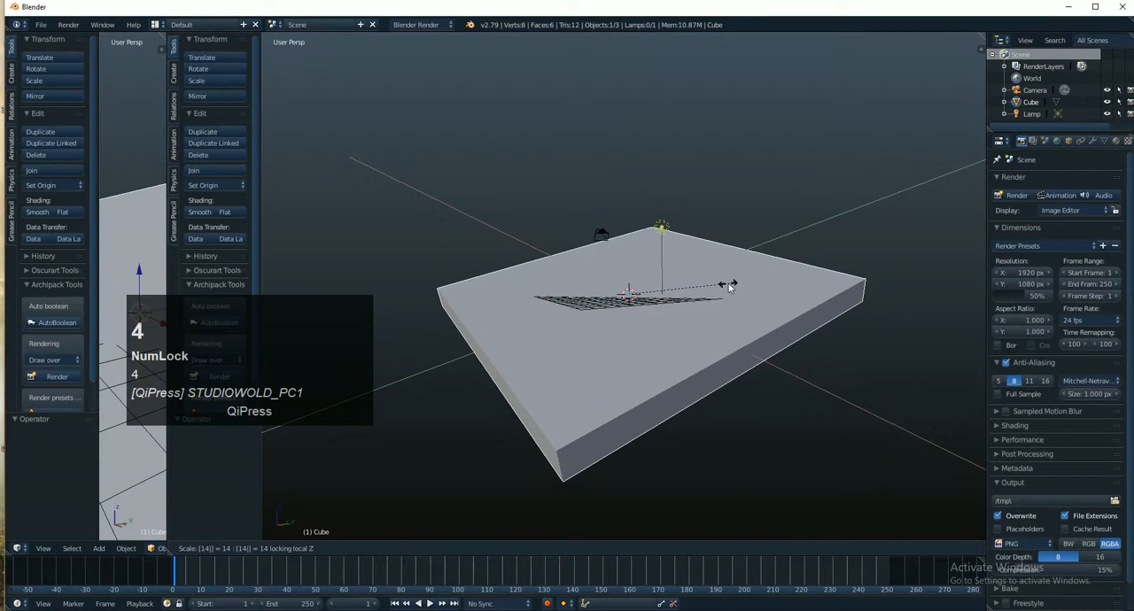
key(shift+y)
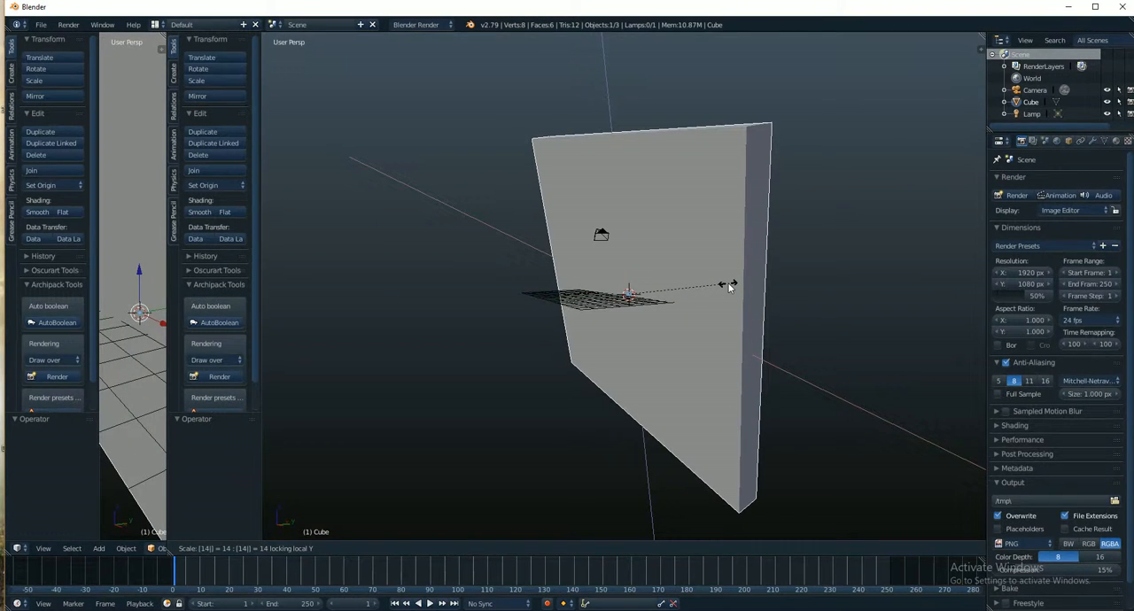
click(728, 286)
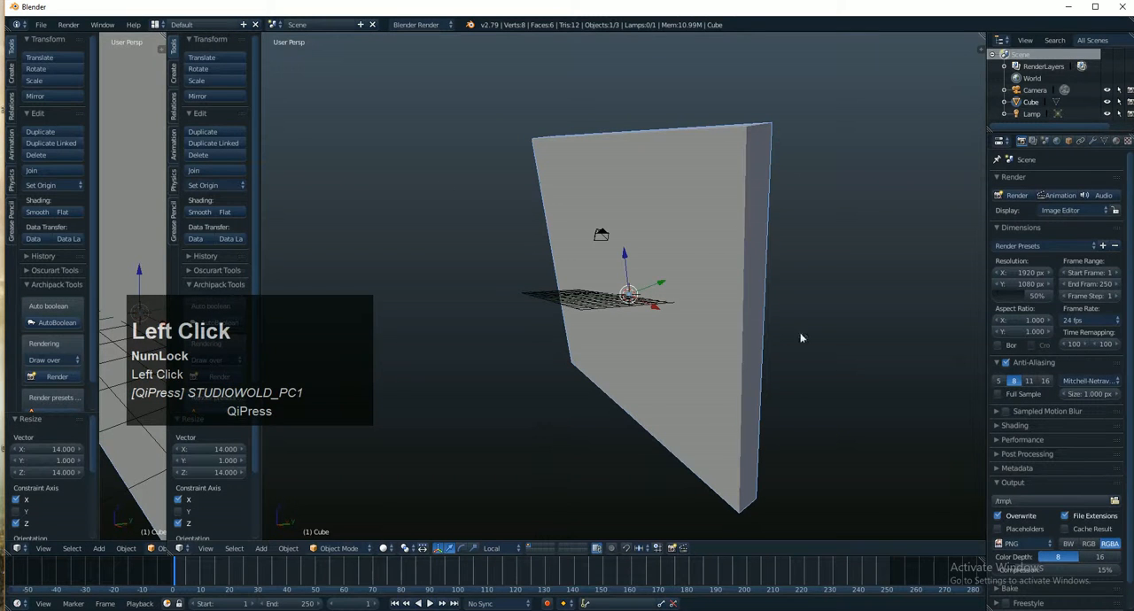